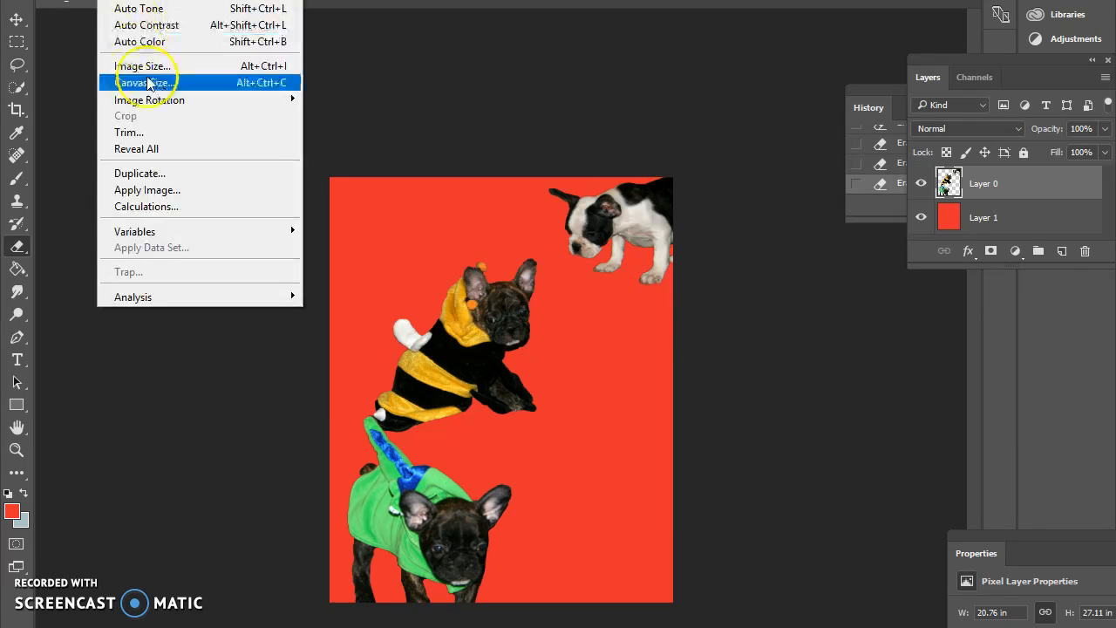
- Enlarge the canvas by 4 inches in width and 5 inches in height, relative to its current size and anchored at the centre
left_click(155, 85)
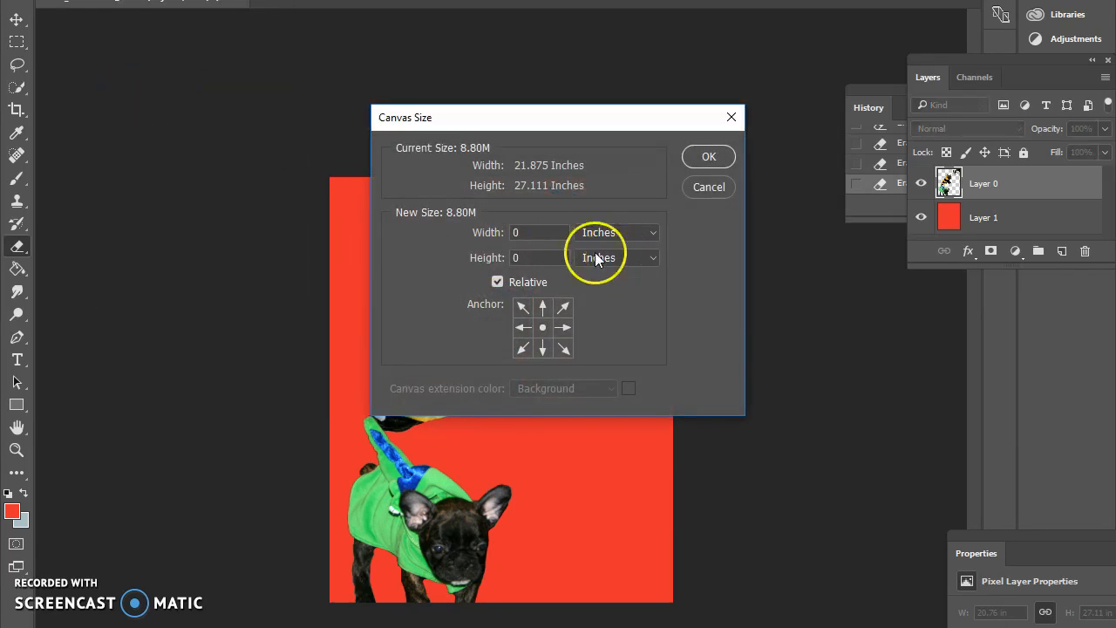
key("Tab")
type("5")
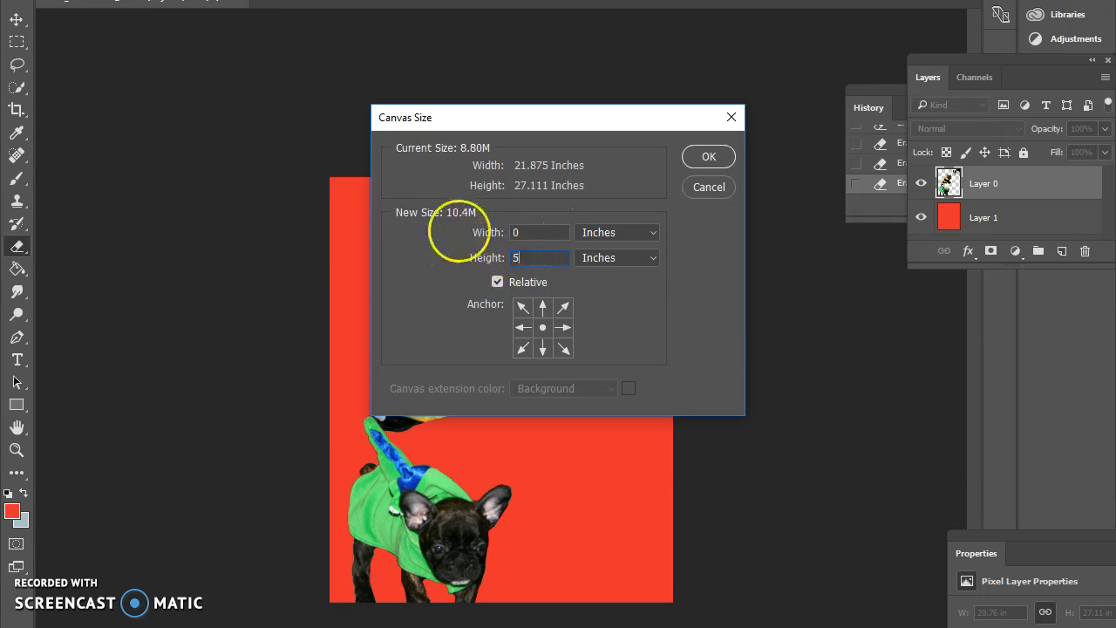
left_click(562, 230)
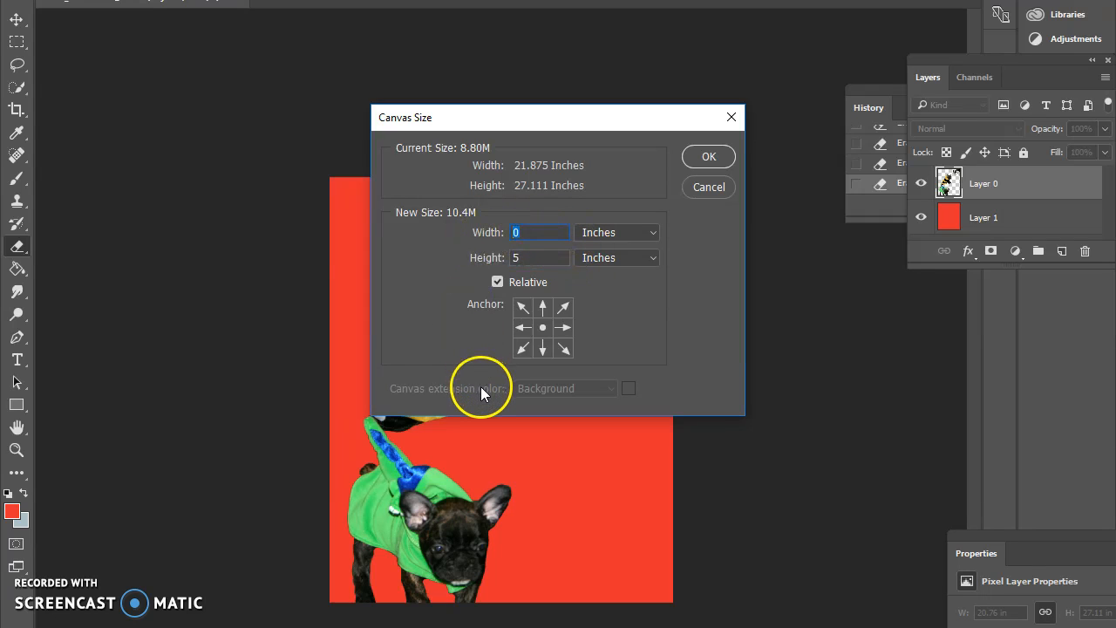
type("4")
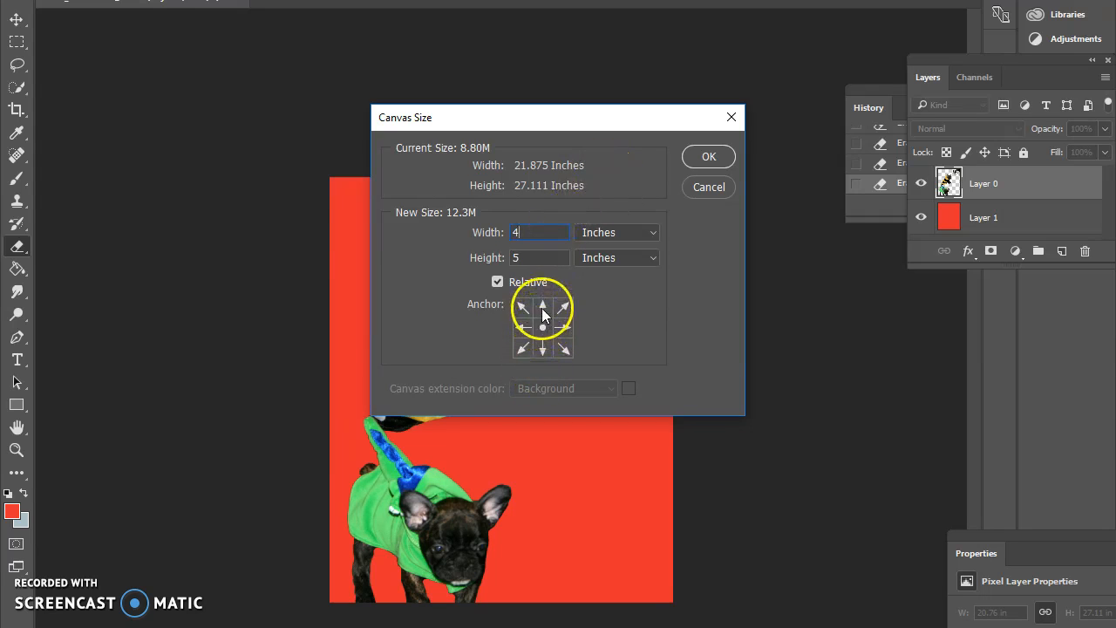
left_click(694, 155)
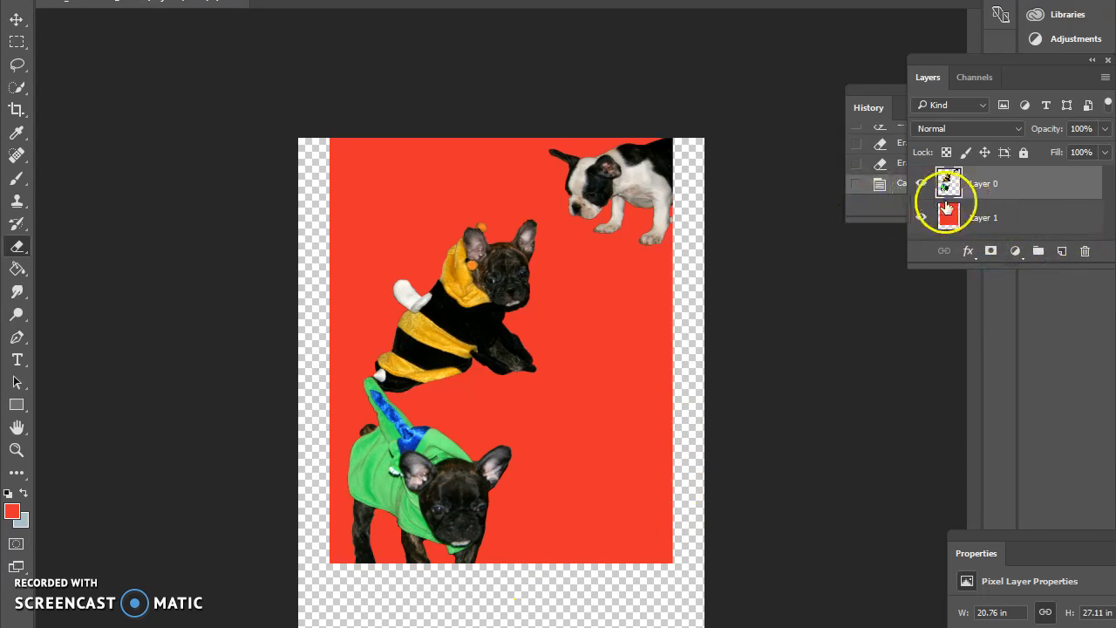
- Delete the red background layer, Layer 1
left_click(975, 215)
left_click_drag(975, 215, 1085, 254)
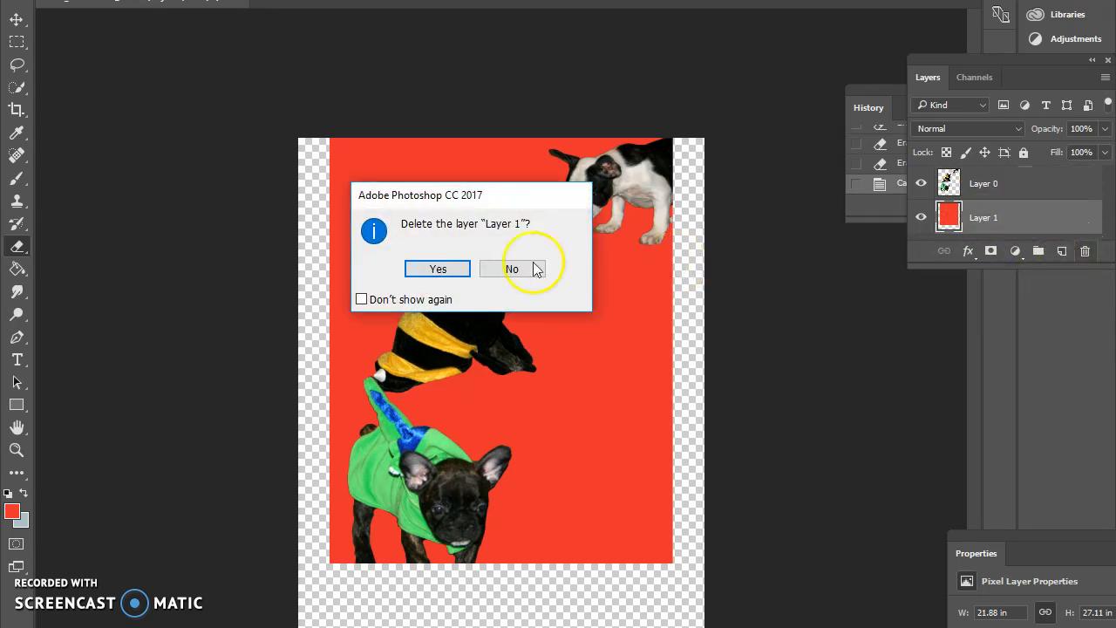
left_click(416, 270)
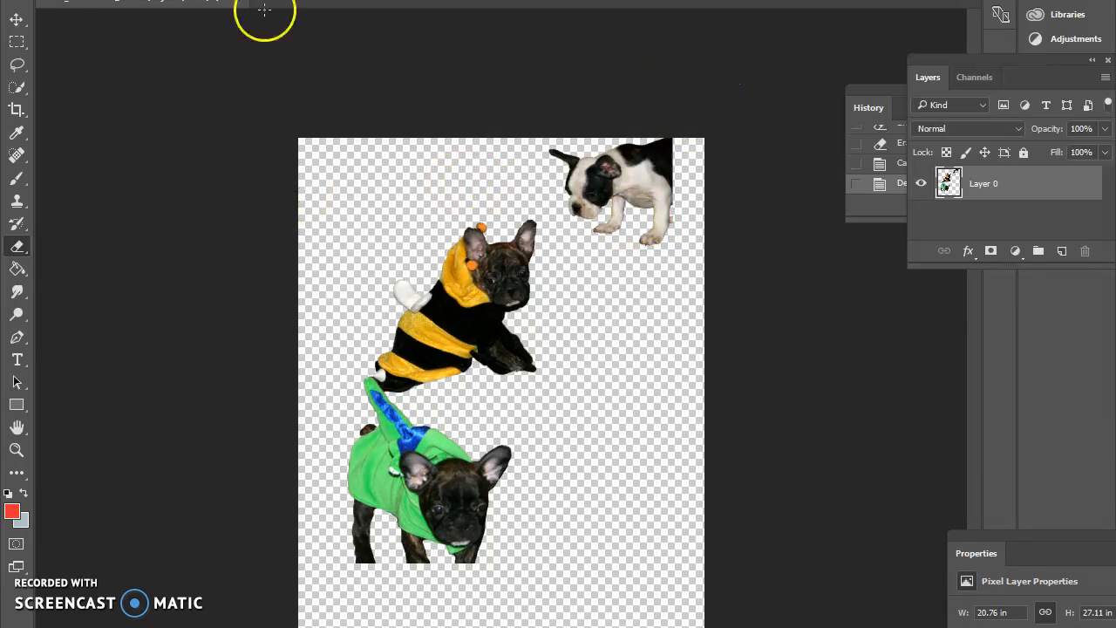
left_click(114, 0)
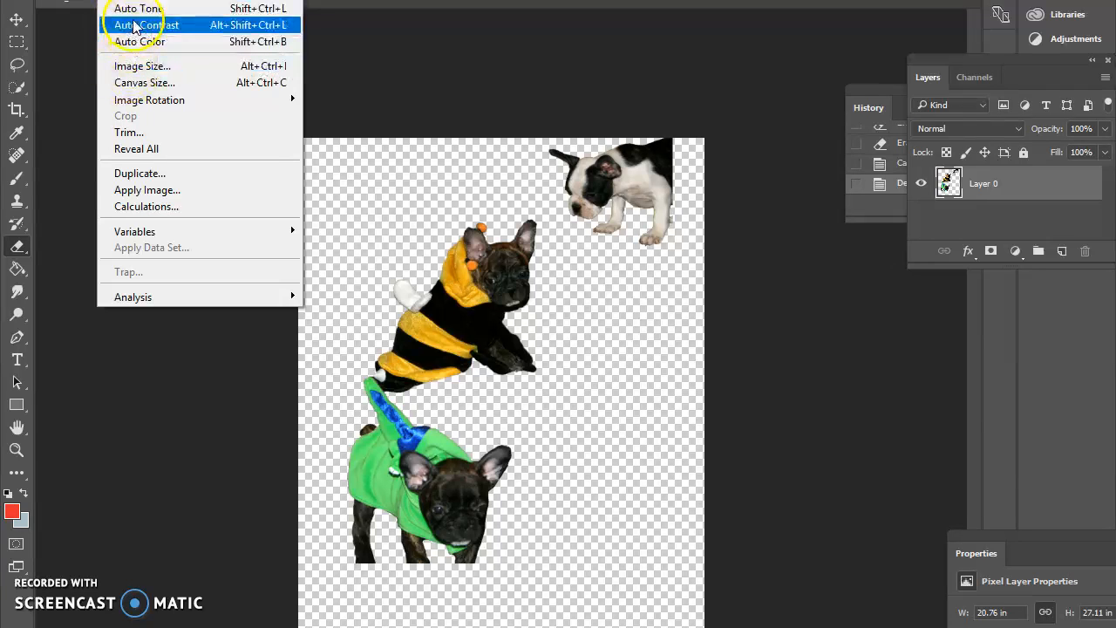
mouse_move(191, 1)
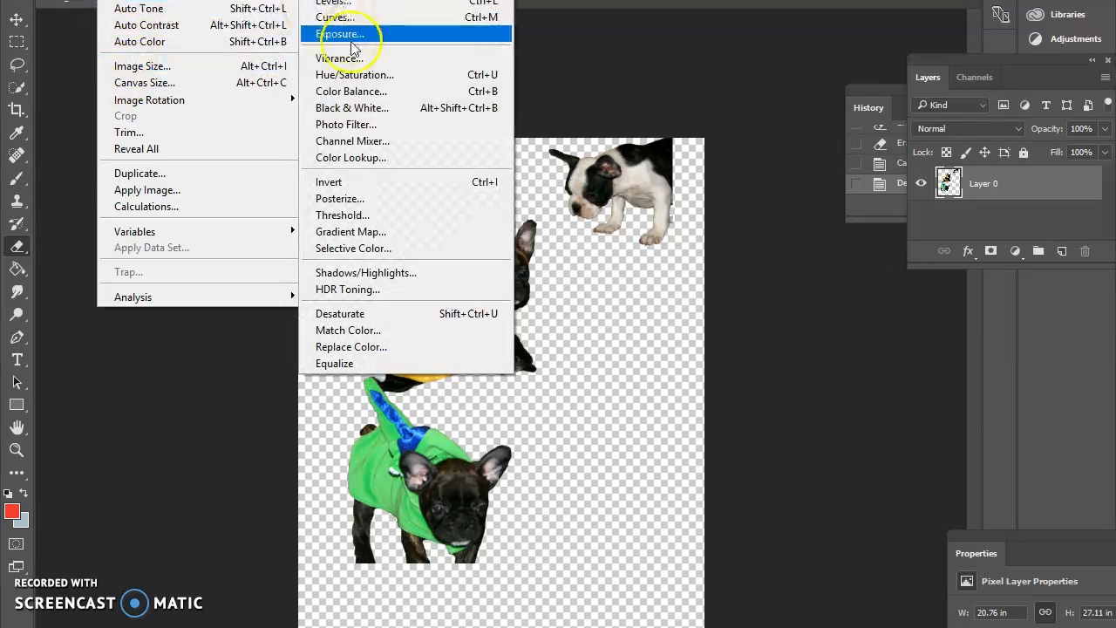
left_click(358, 88)
left_click_drag(526, 260, 415, 283)
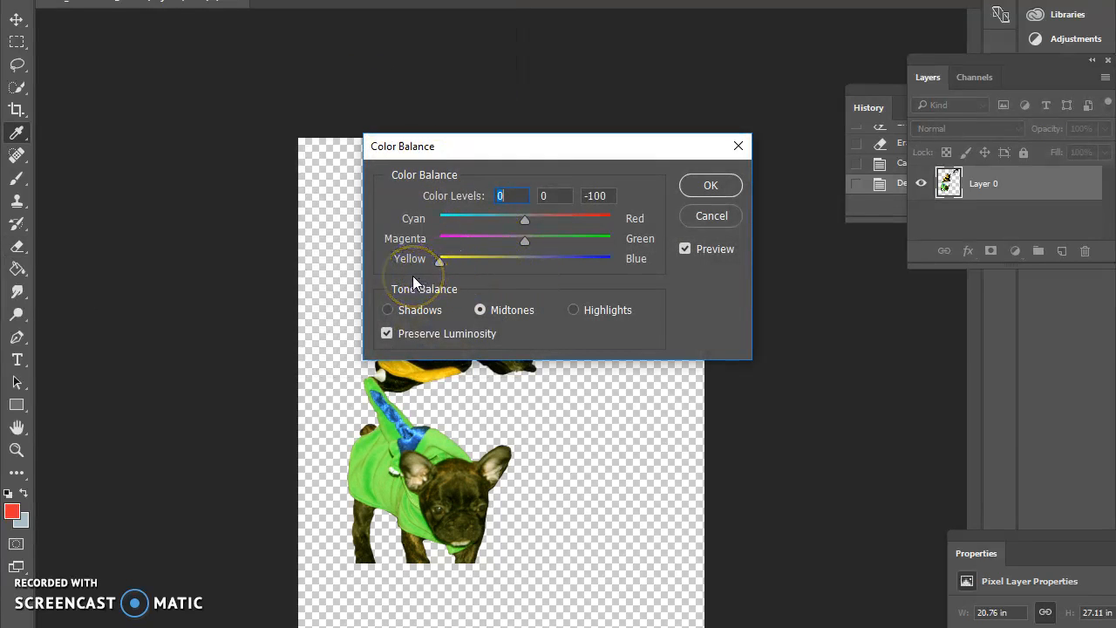
left_click(717, 215)
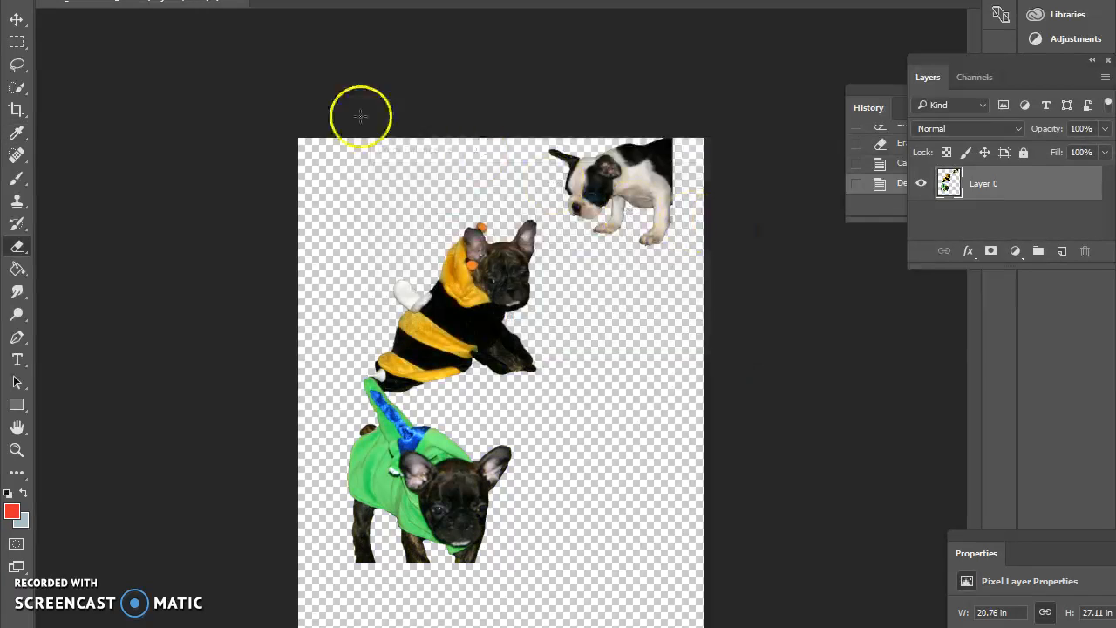
- Convert the dogs layer to black and white with the Default preset
left_click(113, 0)
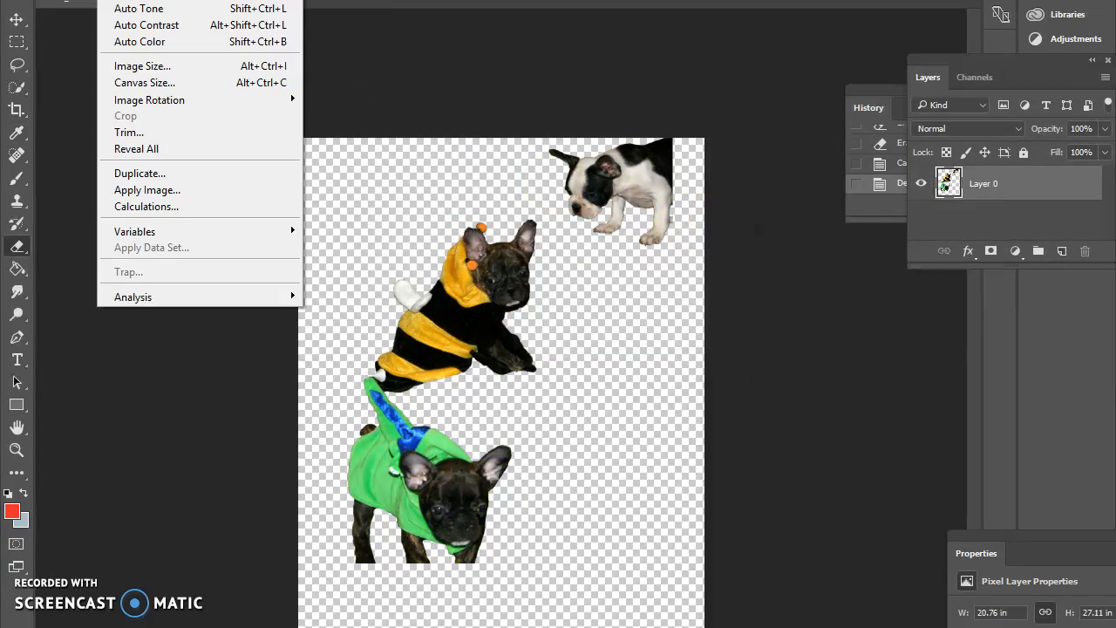
mouse_move(218, 0)
left_click(322, 107)
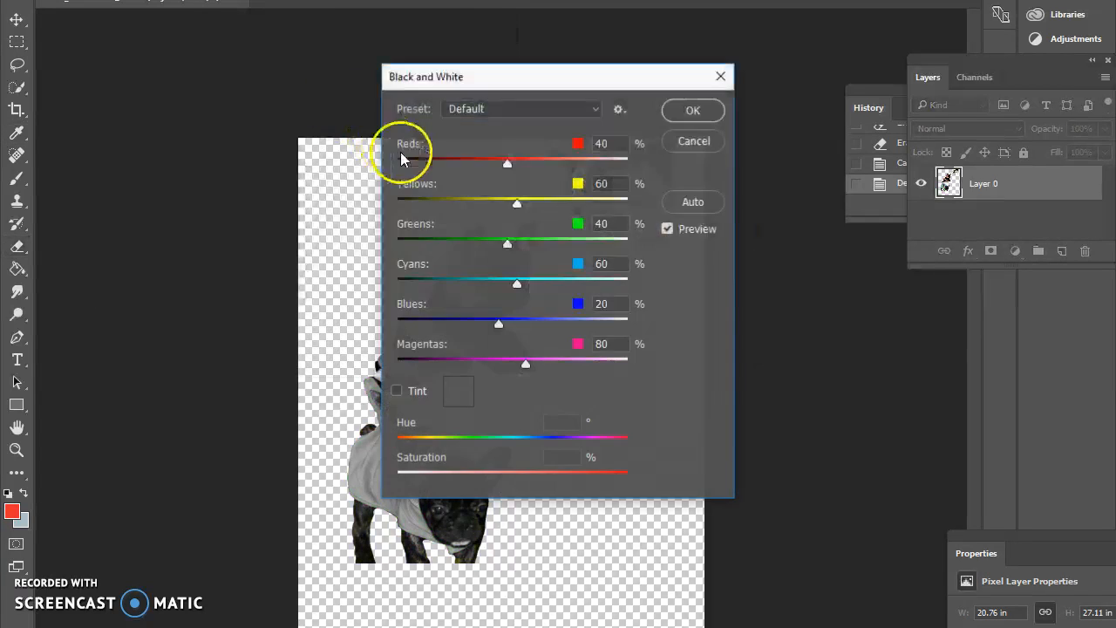
left_click(707, 115)
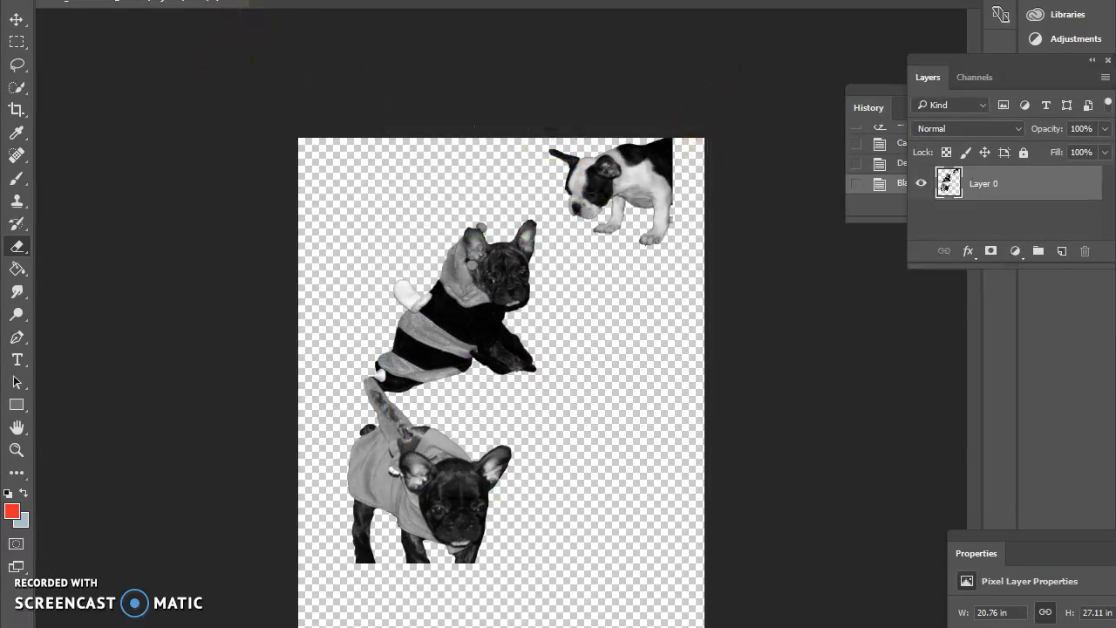
- Tint the dogs layer brown with a midtone Color Balance of +100 cyan-red and -71 yellow-blue
left_click(113, 0)
mouse_move(174, 0)
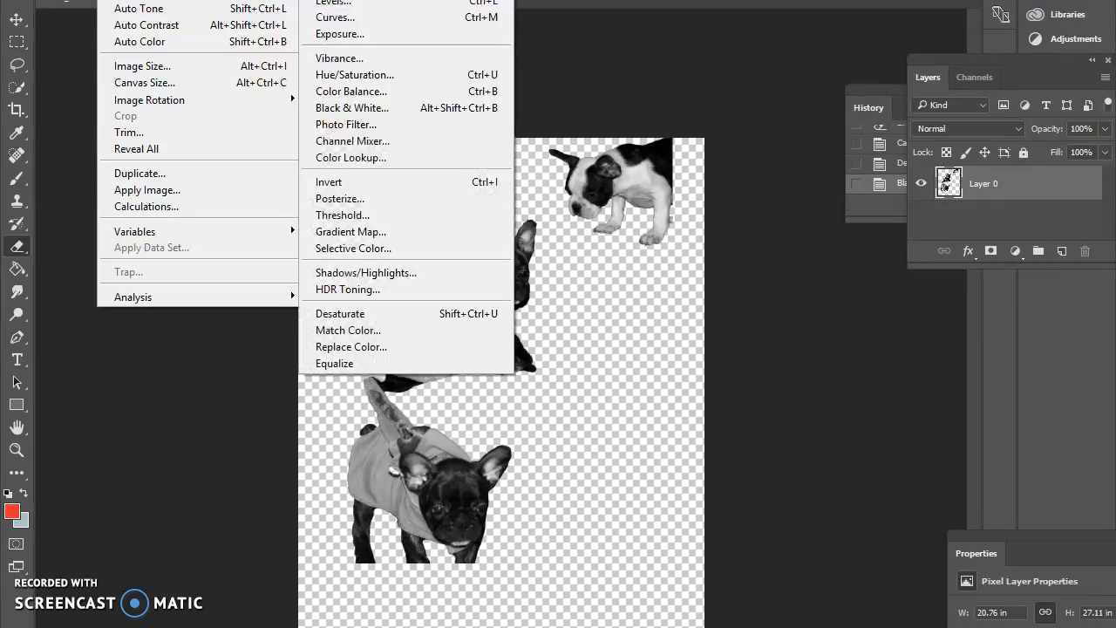
left_click(394, 92)
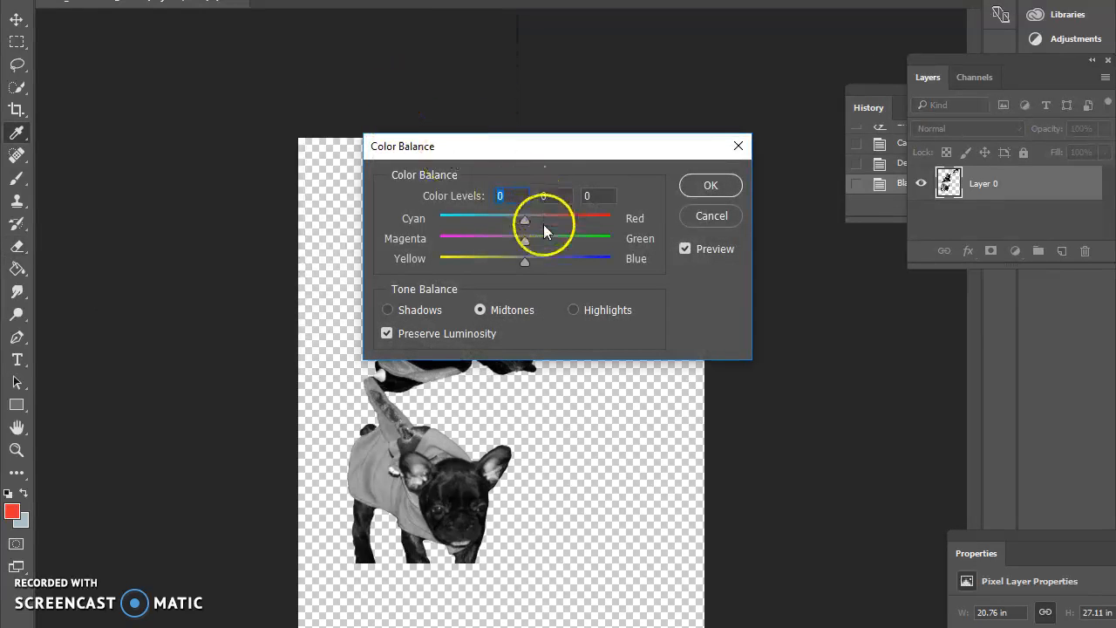
left_click_drag(525, 219, 670, 239)
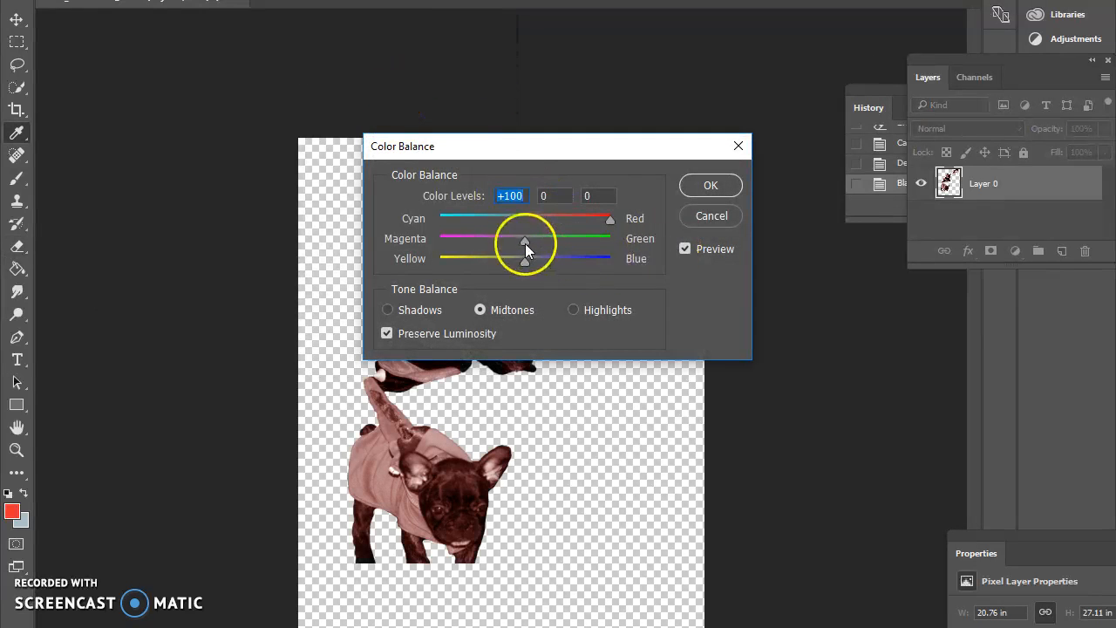
left_click_drag(490, 268, 469, 272)
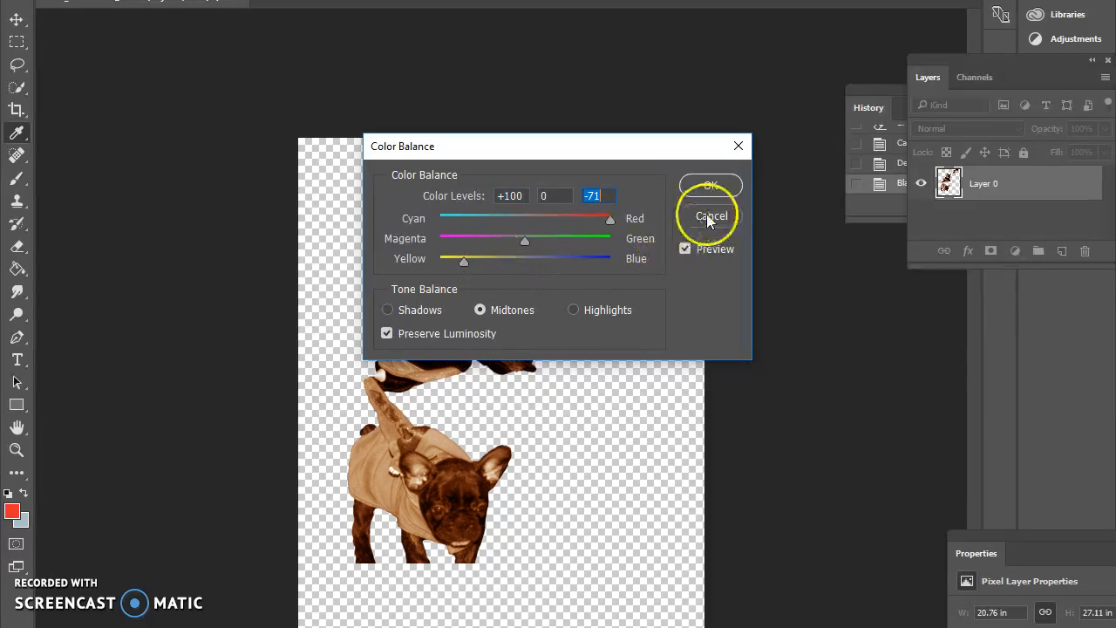
left_click(711, 185)
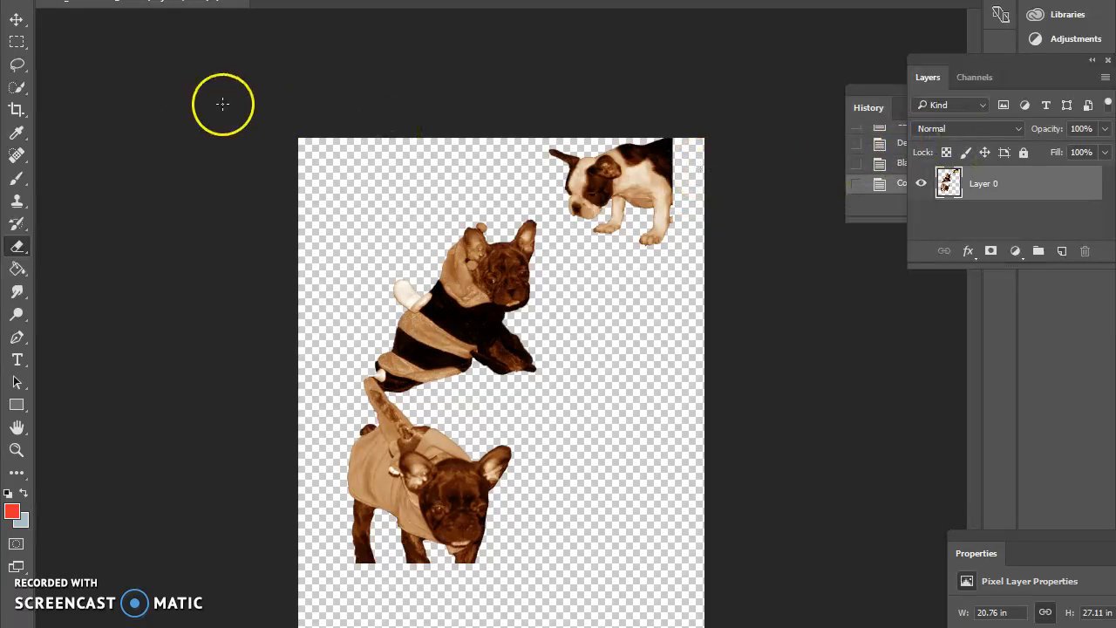
- Shift the dogs to the canvas's right edge and add a duplicate layer offset 0.556 in left and 0.556 in down
left_click(12, 24)
left_click_drag(430, 302, 463, 305)
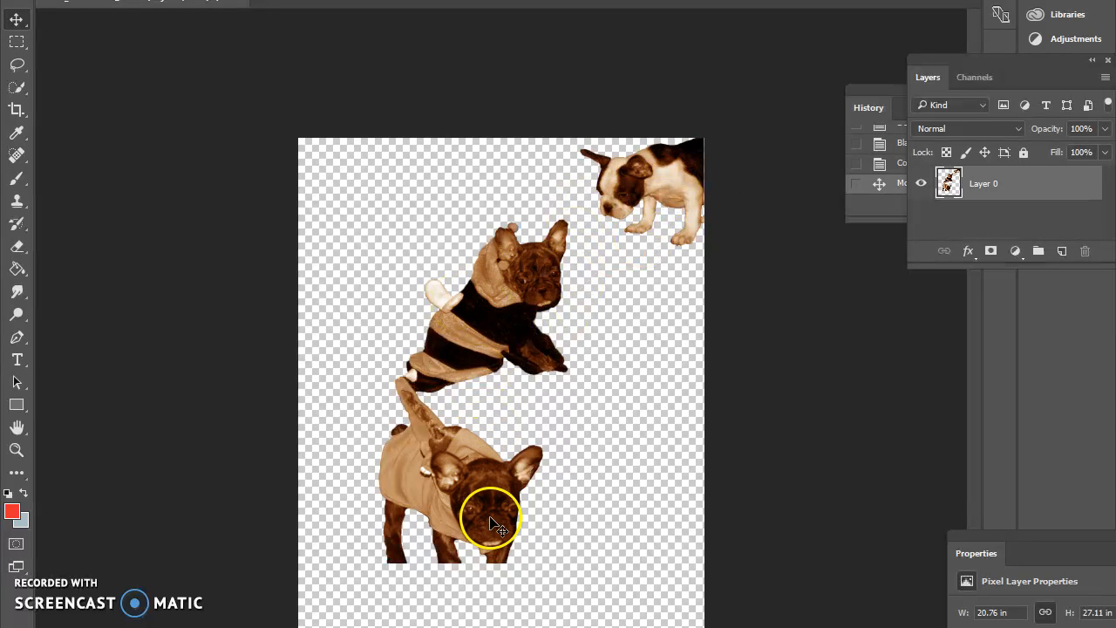
right_click(1071, 187)
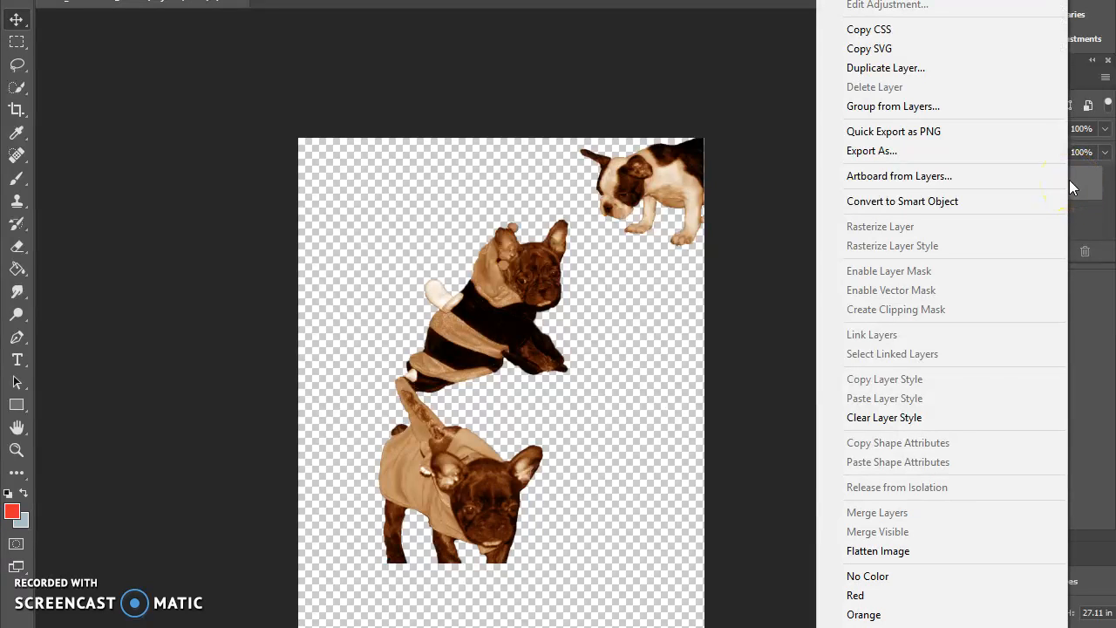
left_click(959, 70)
left_click(711, 197)
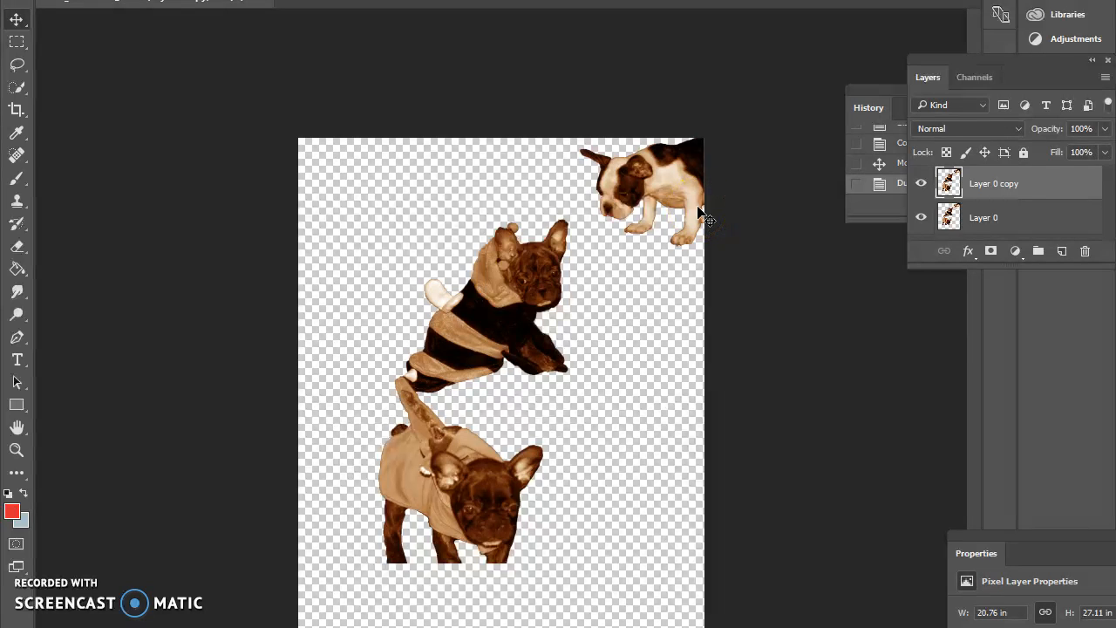
left_click_drag(698, 213, 689, 210)
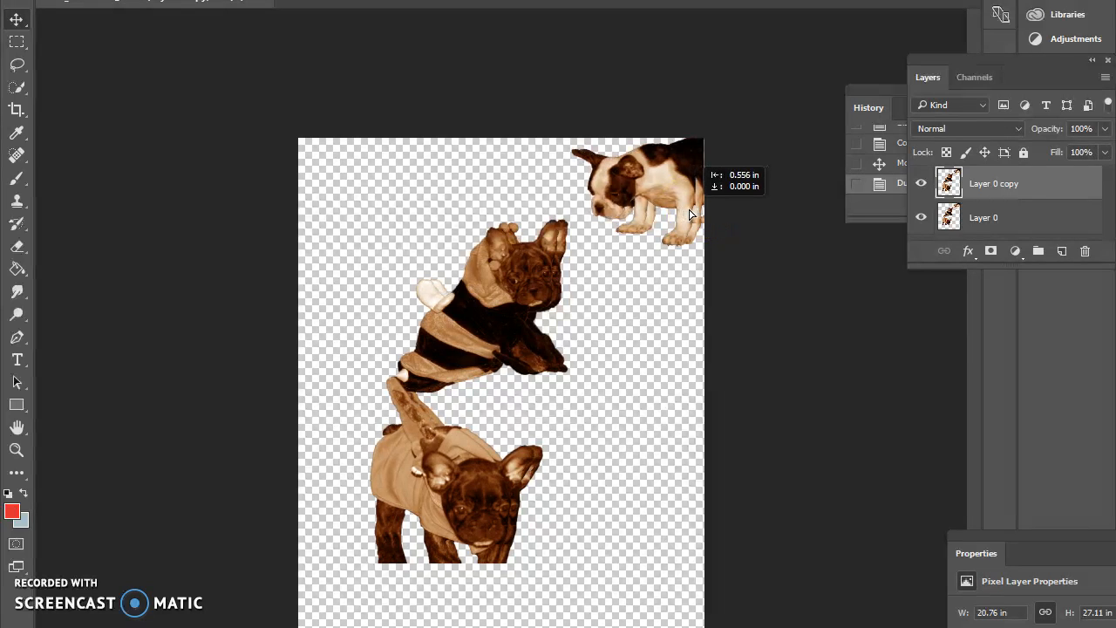
key("shift+Down")
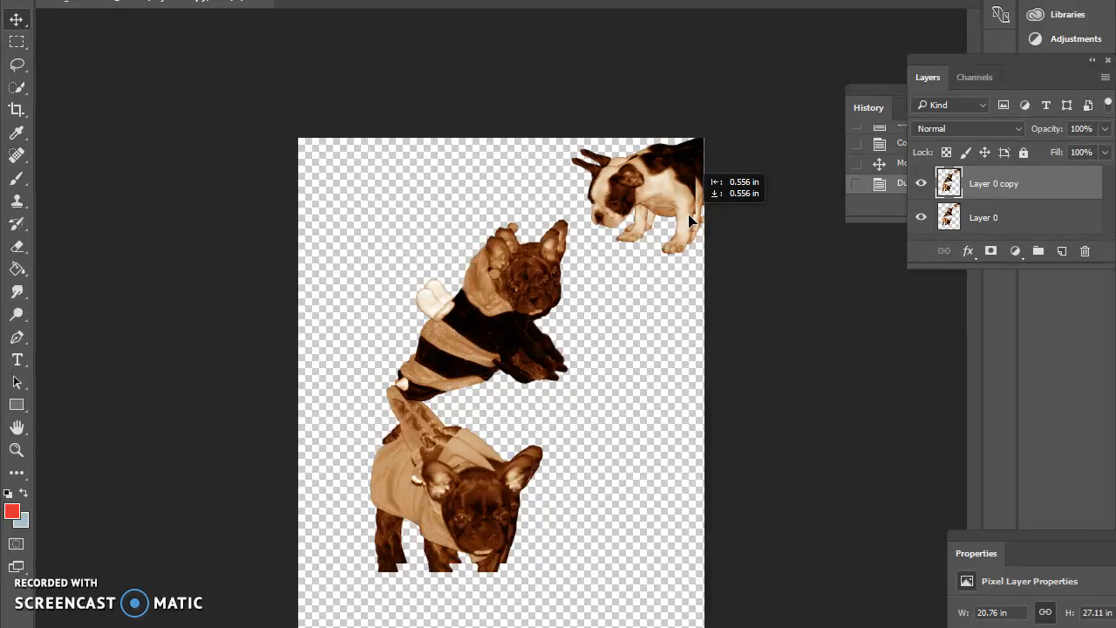
- Duplicate Layer 0 copy and offset the new copy slightly further left and down
right_click(1049, 181)
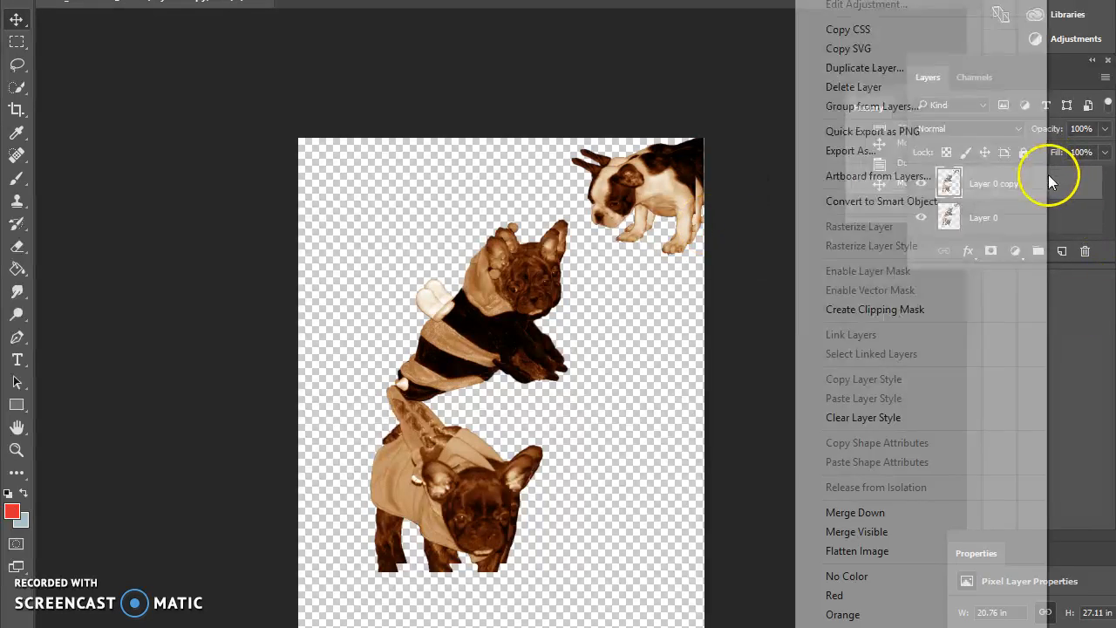
left_click(883, 67)
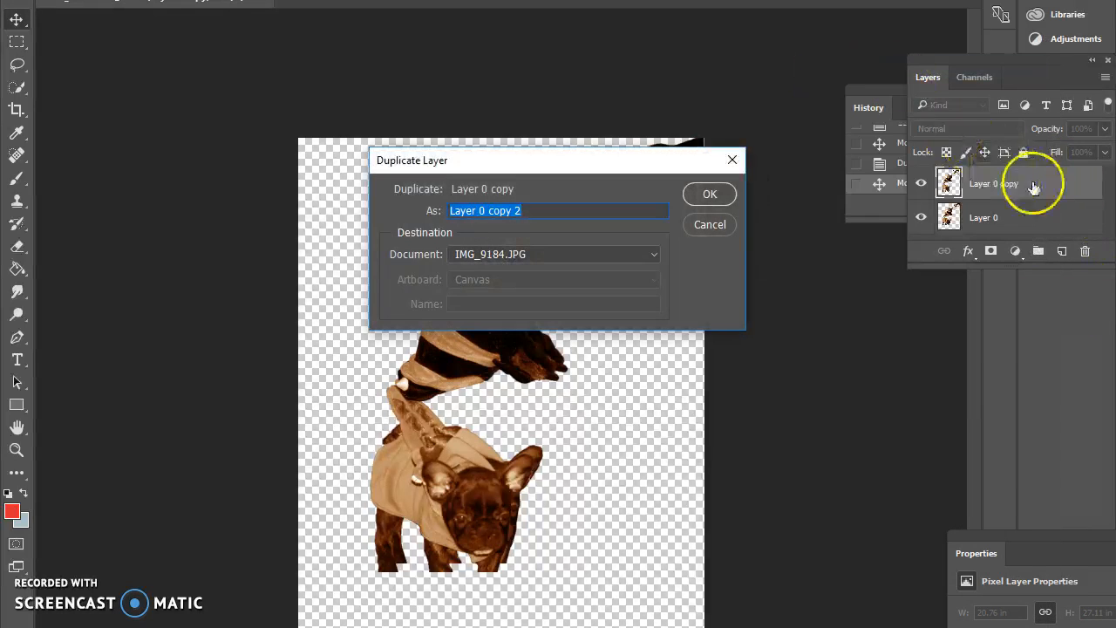
left_click(714, 194)
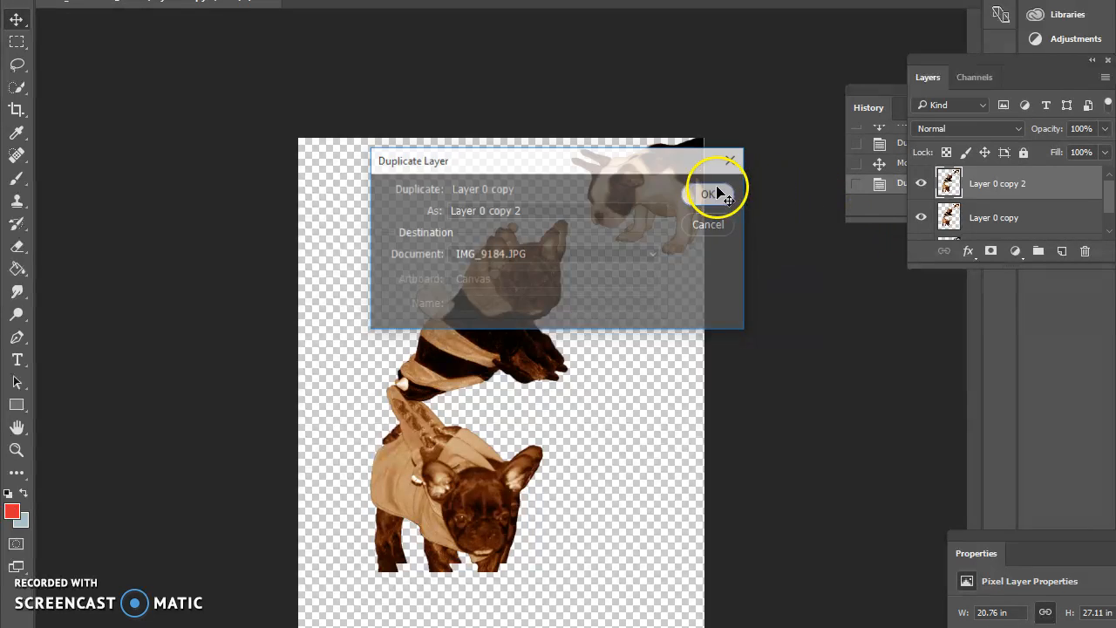
left_click_drag(680, 215, 681, 220)
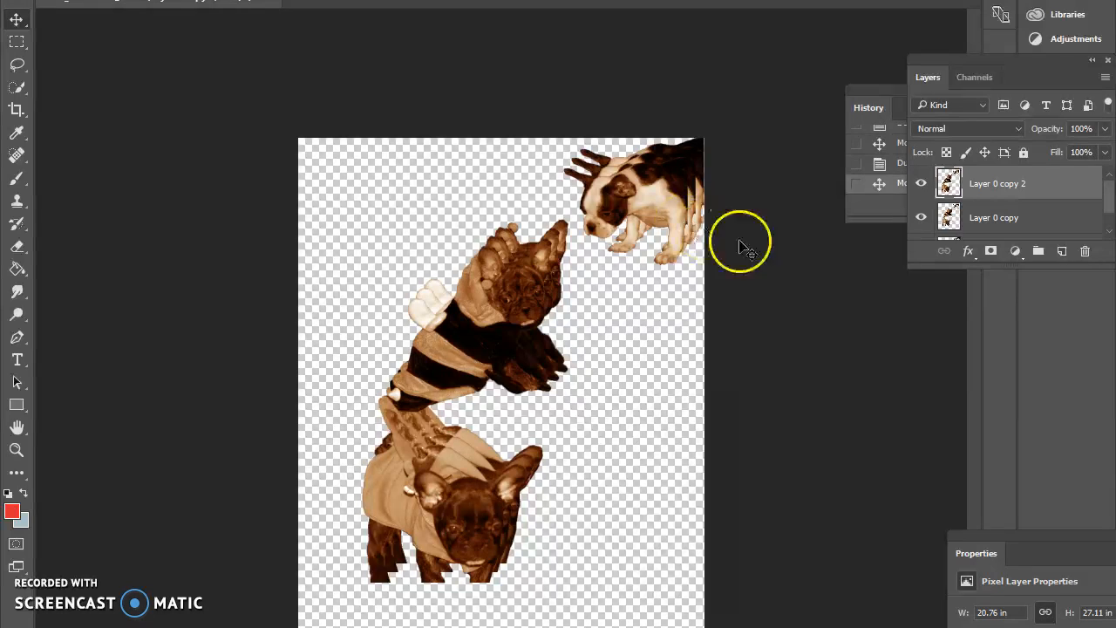
- Duplicate Layer 0 copy 2 and shift the duplicate a little left and down to continue the diagonal trail of dogs
right_click(1010, 183)
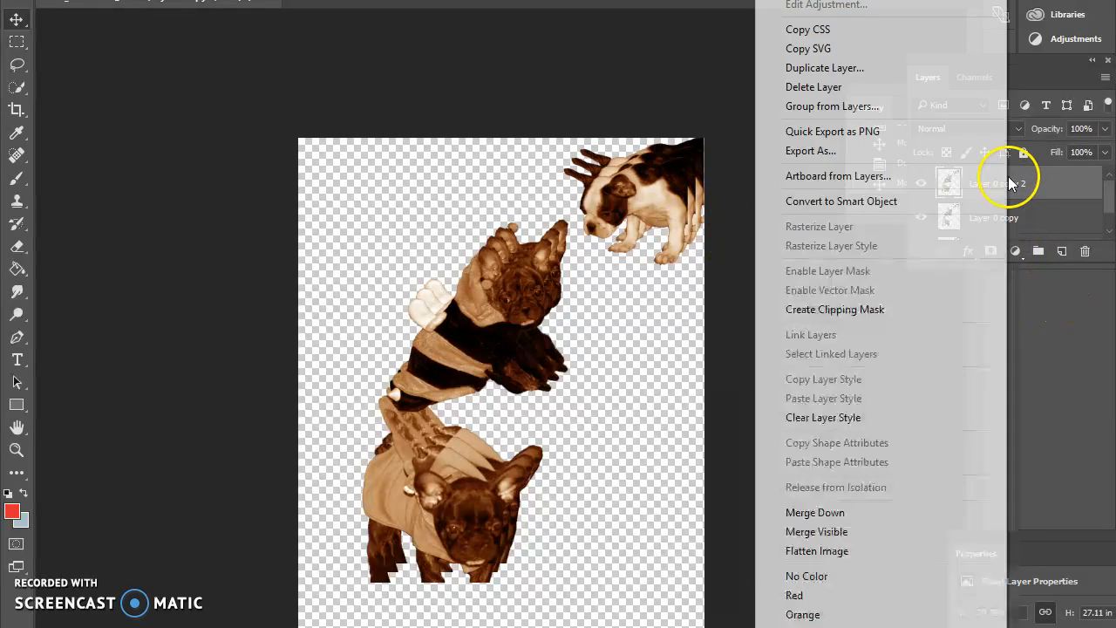
left_click(900, 69)
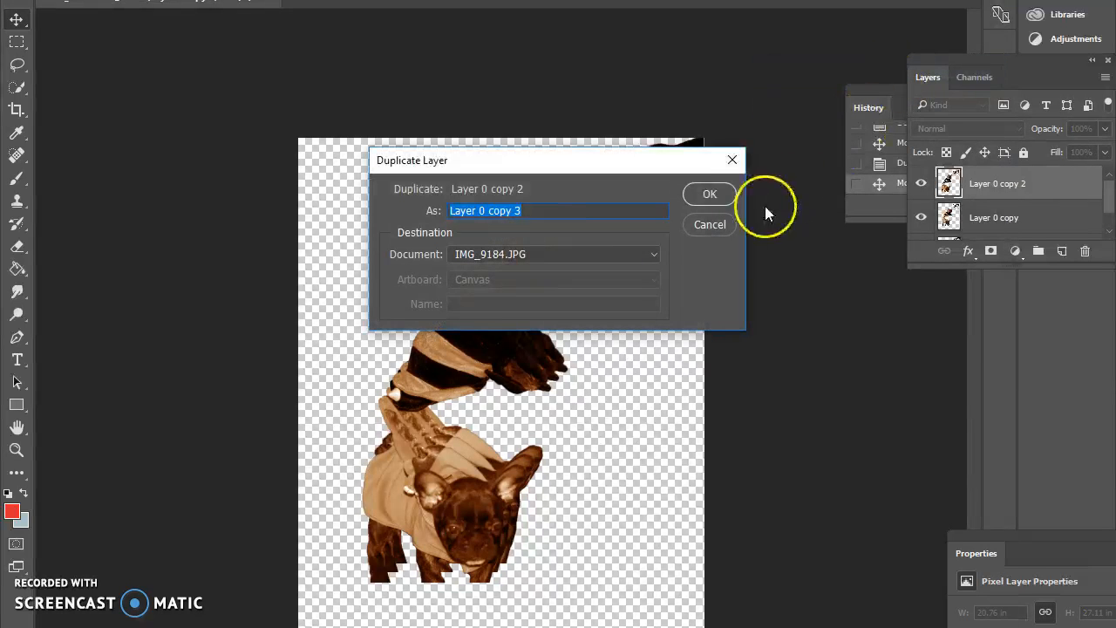
left_click(729, 197)
left_click_drag(686, 212, 676, 213)
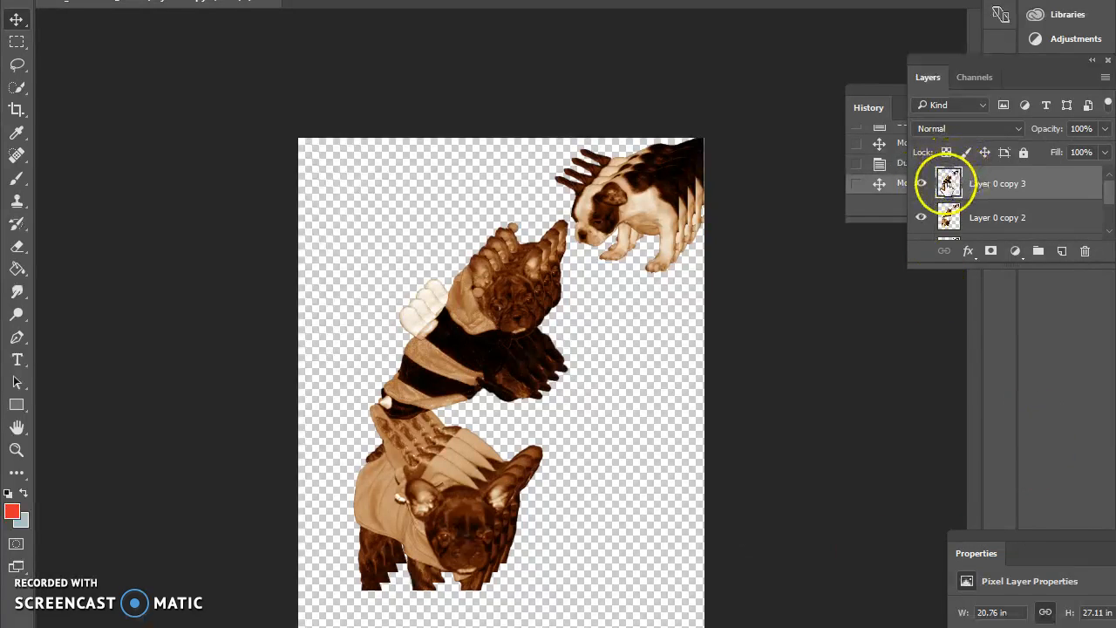
- Duplicate Layer 0 copy 3 and move the duplicate further left and down along the same diagonal
right_click(948, 183)
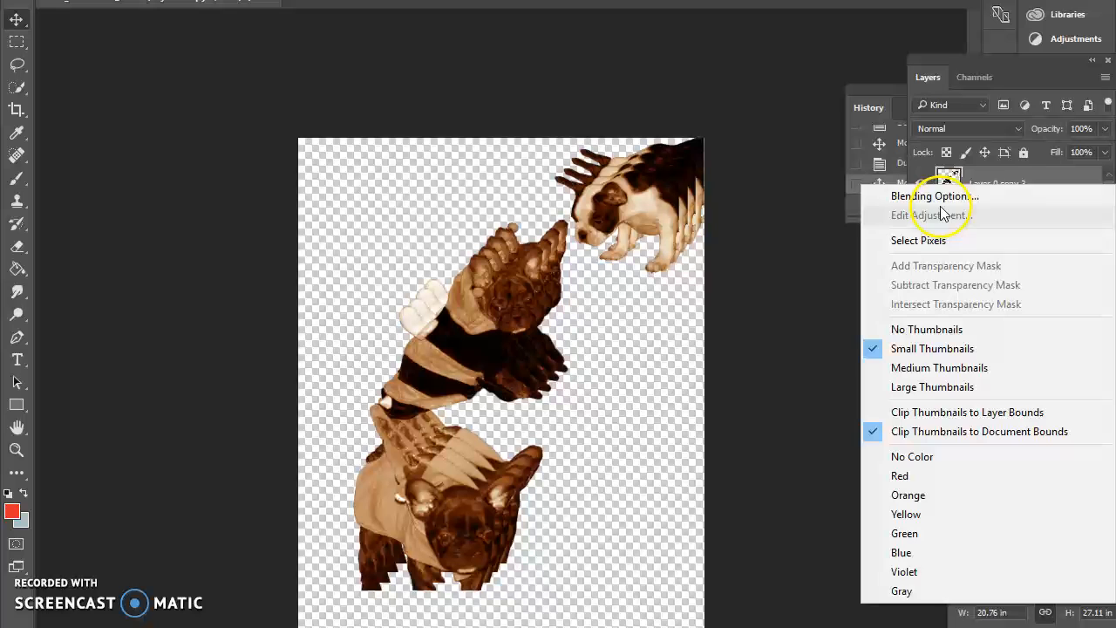
left_click(1035, 174)
right_click(1035, 177)
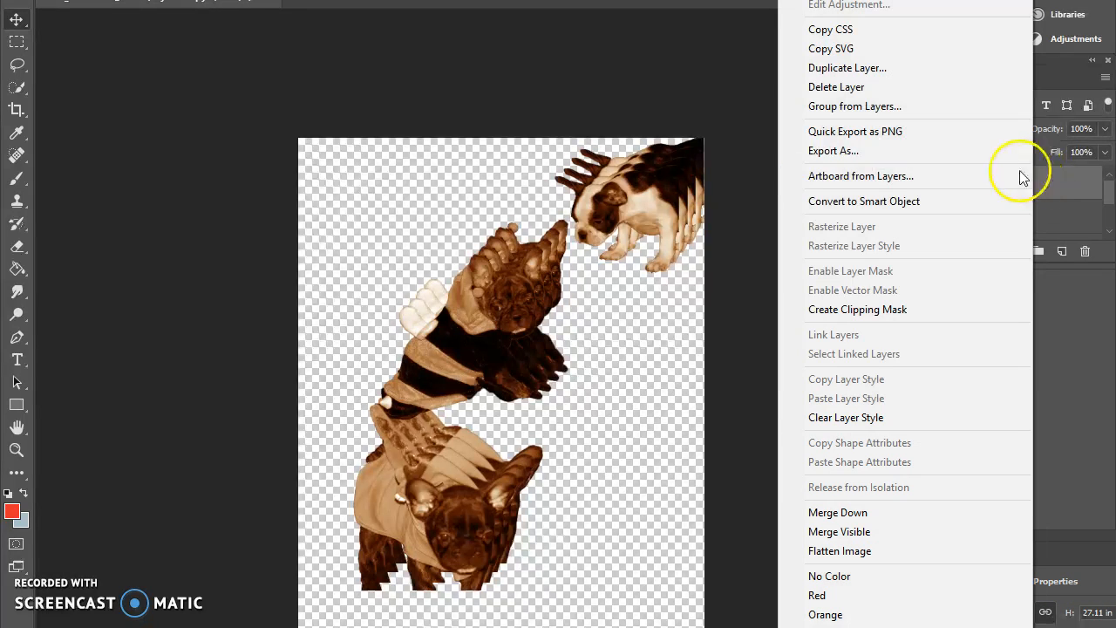
left_click(813, 68)
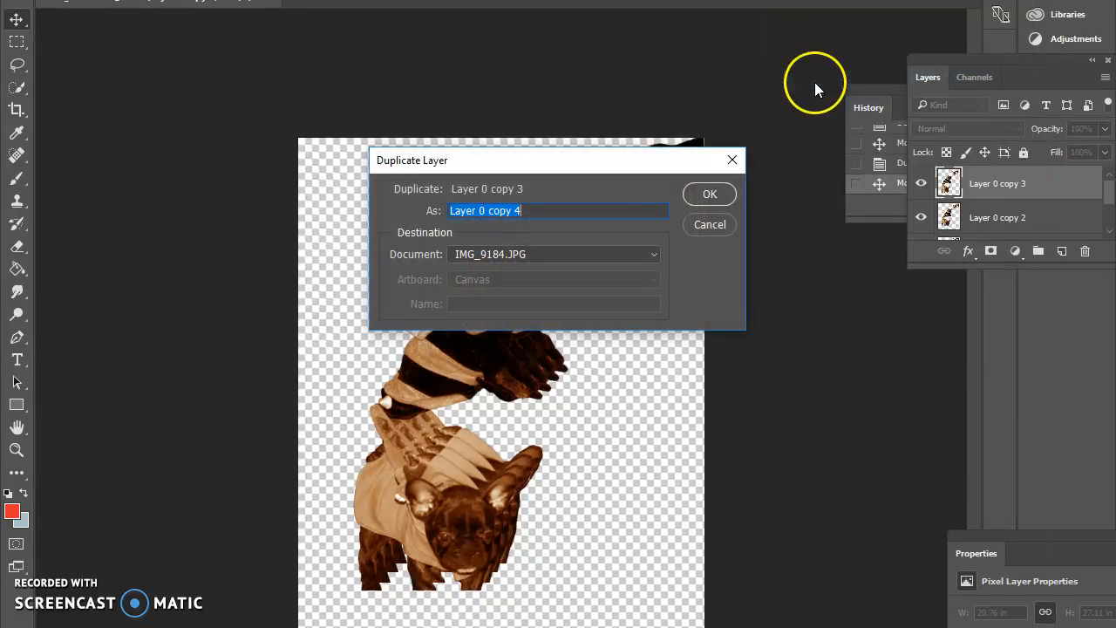
left_click(711, 200)
left_click_drag(643, 224, 636, 234)
- Duplicate Layer 0 copy 4 and offset the duplicate slightly left and down along the diagonal trail
right_click(1022, 185)
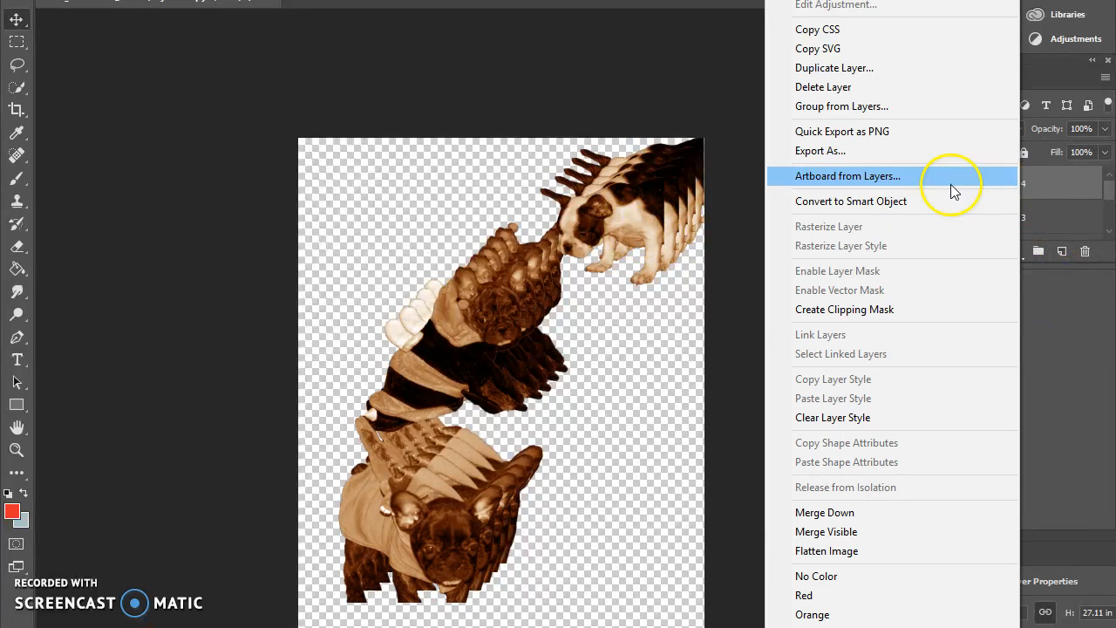
left_click(946, 68)
left_click(707, 193)
left_click_drag(707, 192, 650, 215)
- Duplicate Layer 0 copy 5 and move the new copy a little further left and down
right_click(979, 185)
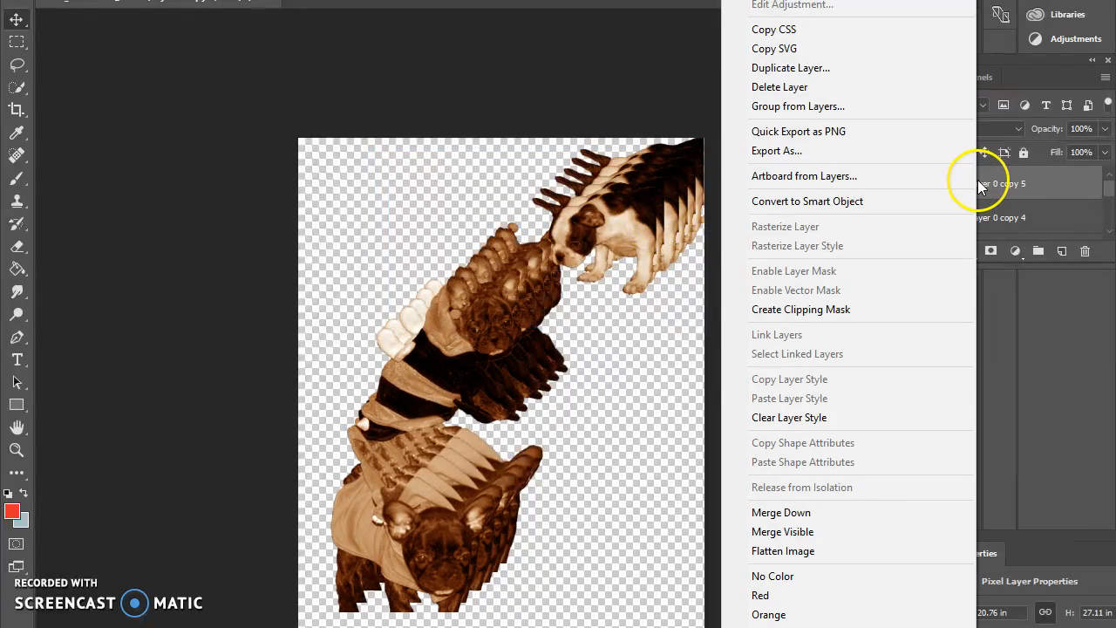
left_click(832, 68)
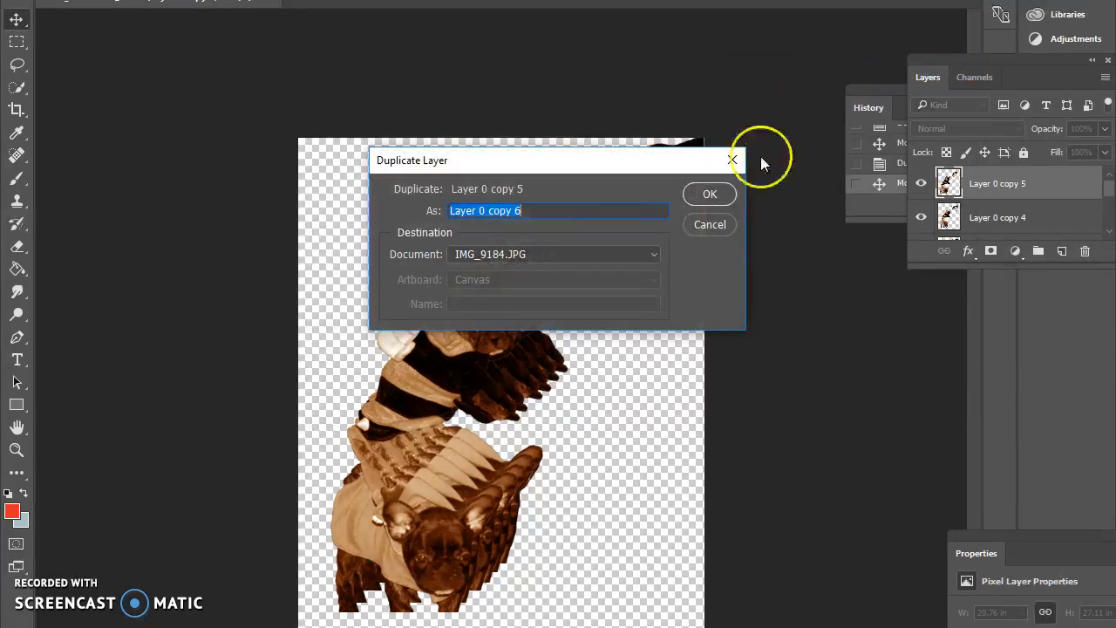
left_click(710, 193)
left_click_drag(705, 204, 642, 232)
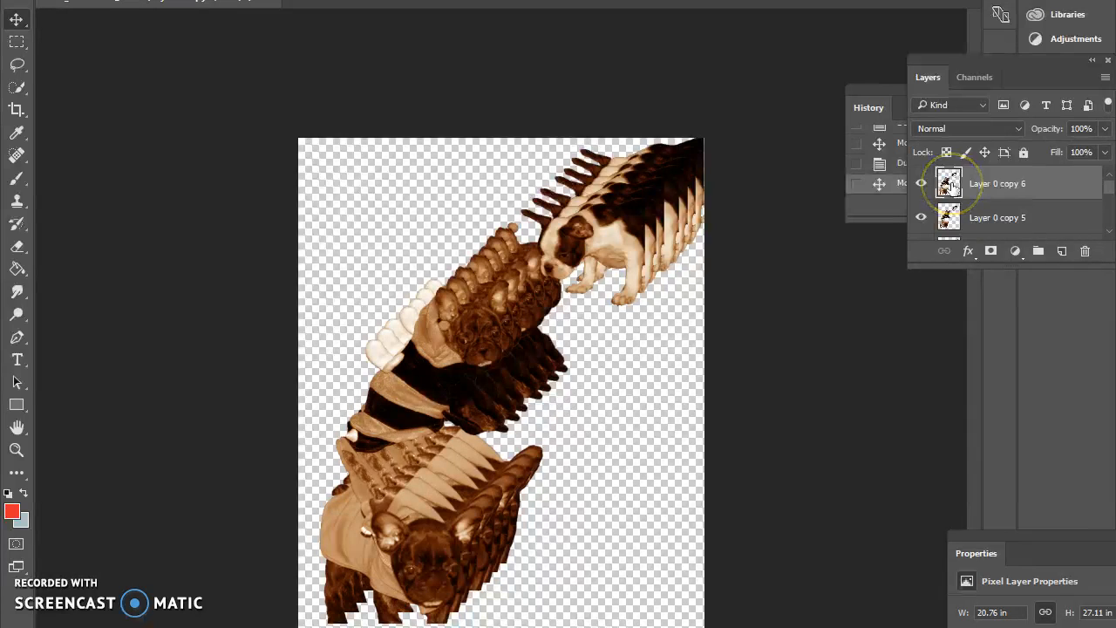
- Duplicate Layer 0 copy 6 and shift the duplicate slightly left and down to extend the diagonal trail
right_click(949, 184)
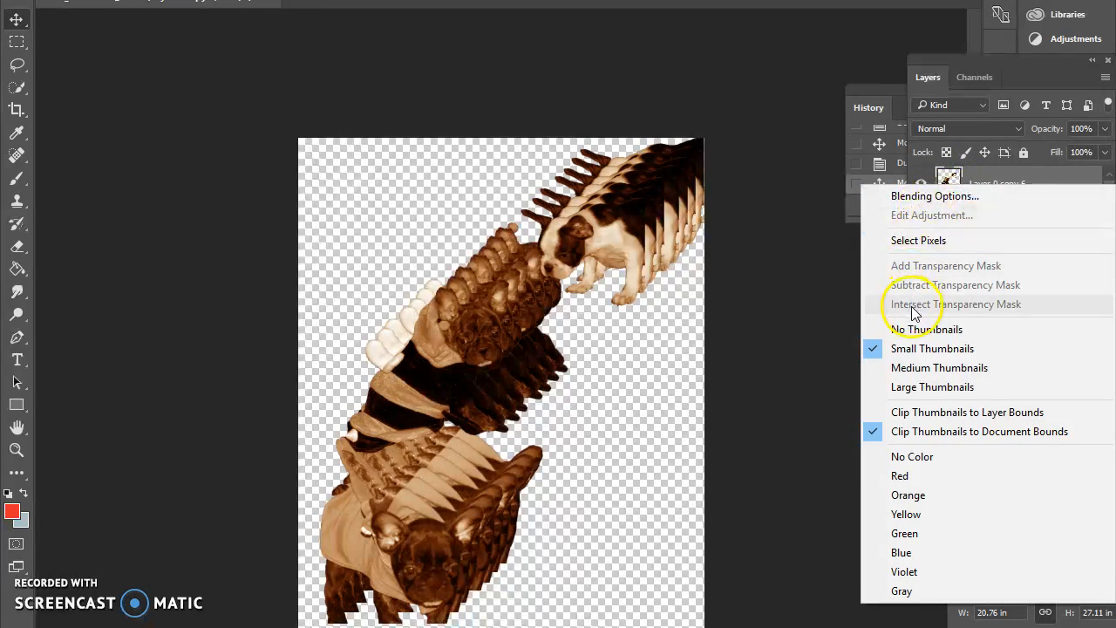
left_click(1002, 183)
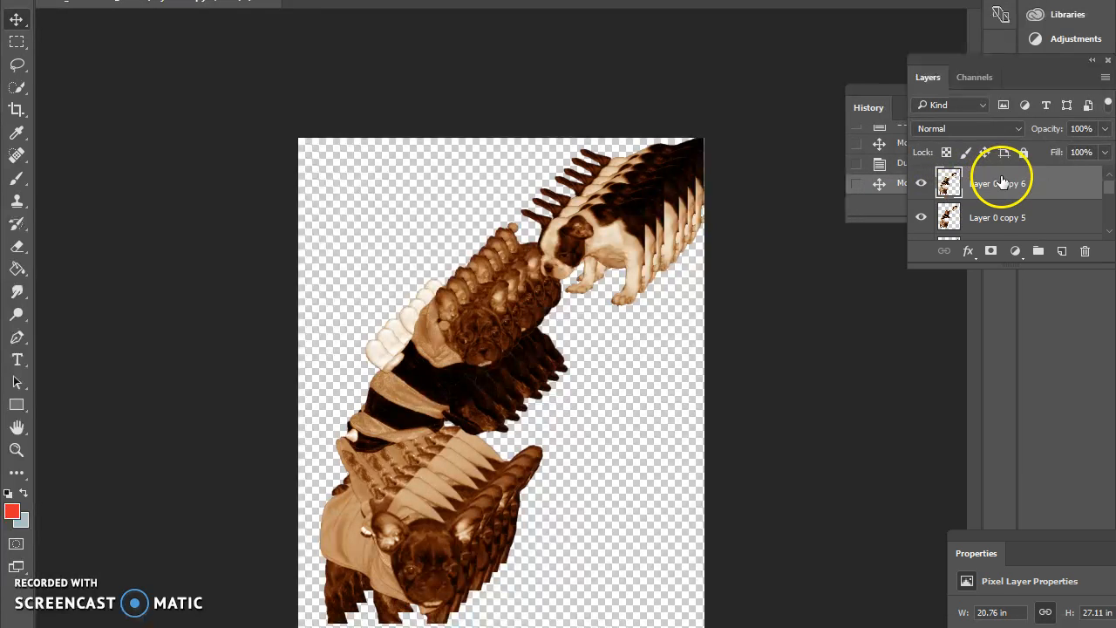
right_click(1003, 183)
left_click(833, 70)
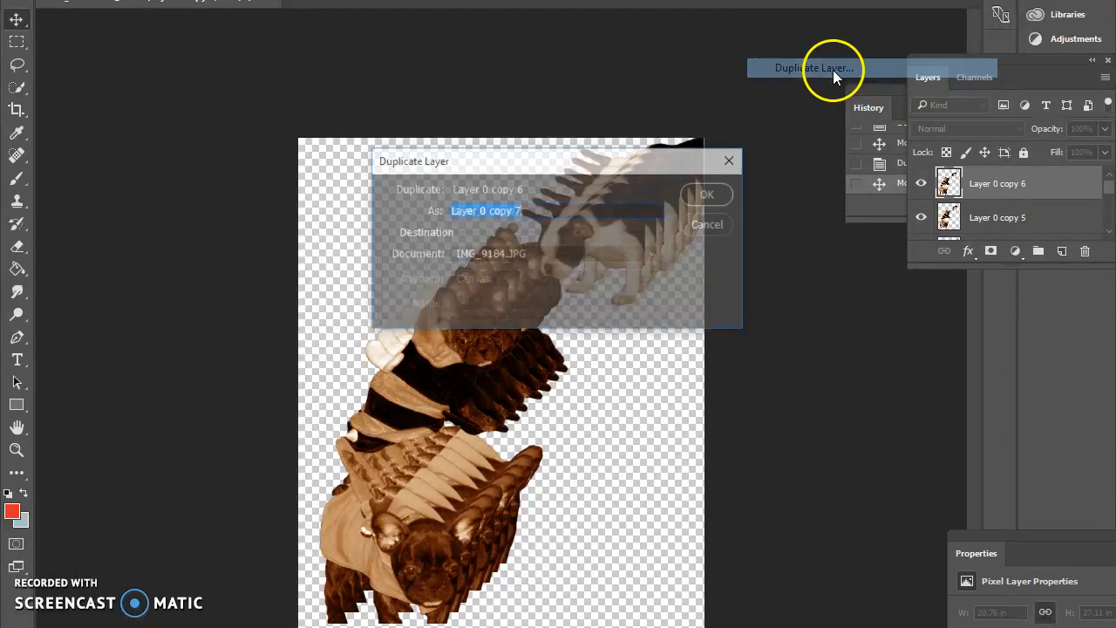
left_click(713, 194)
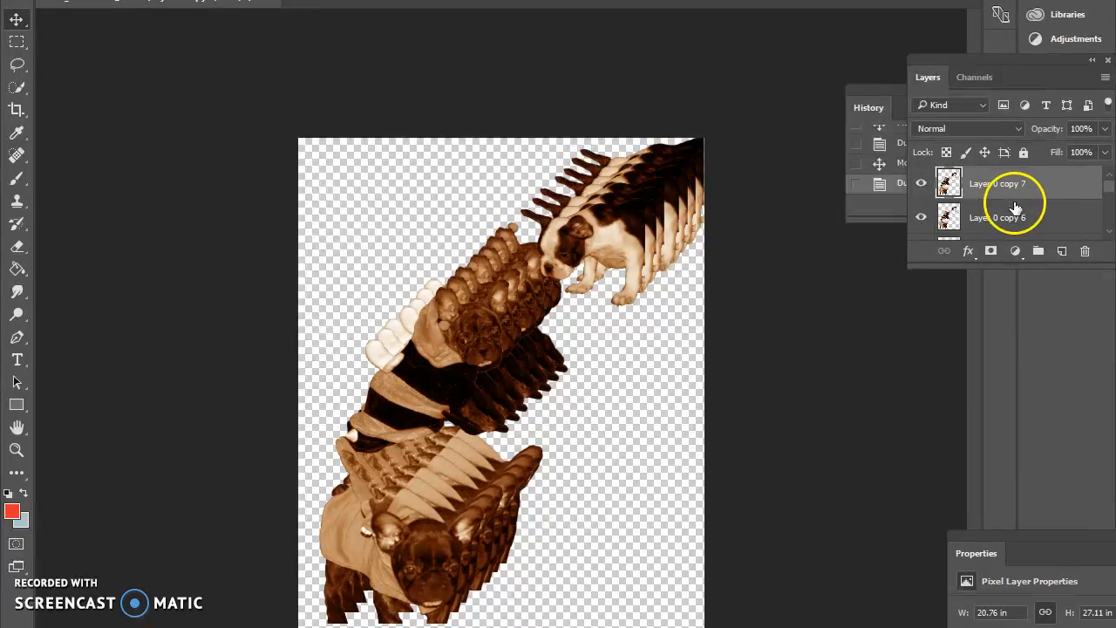
left_click_drag(623, 236, 621, 249)
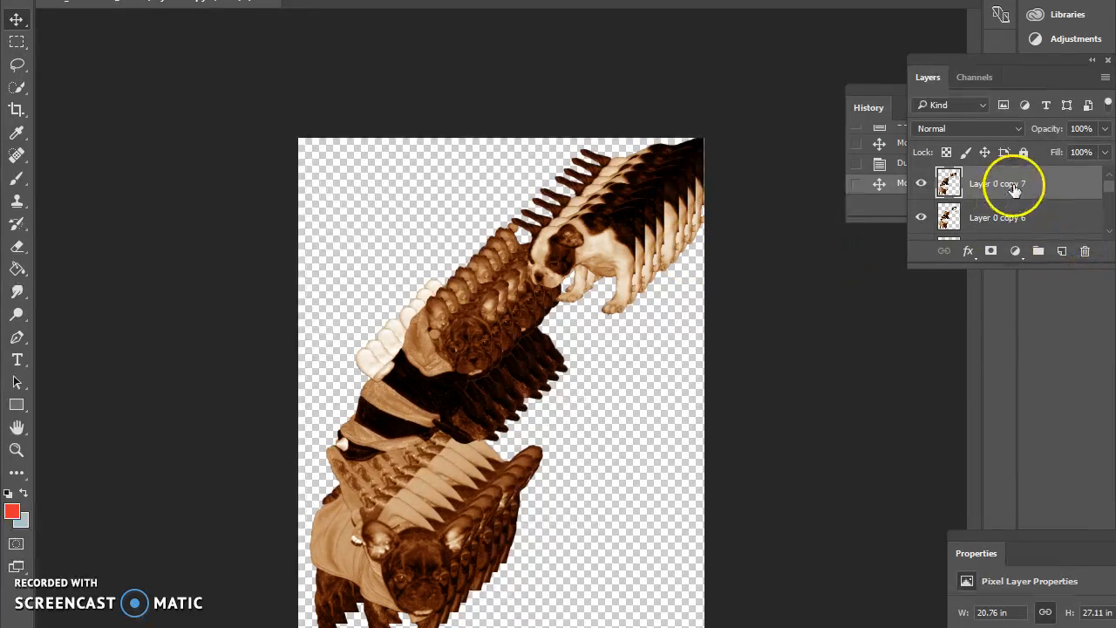
- Duplicate Layer 0 copy 7 and move the duplicate left and down until its lowest dog reaches the canvas's left edge
right_click(1016, 188)
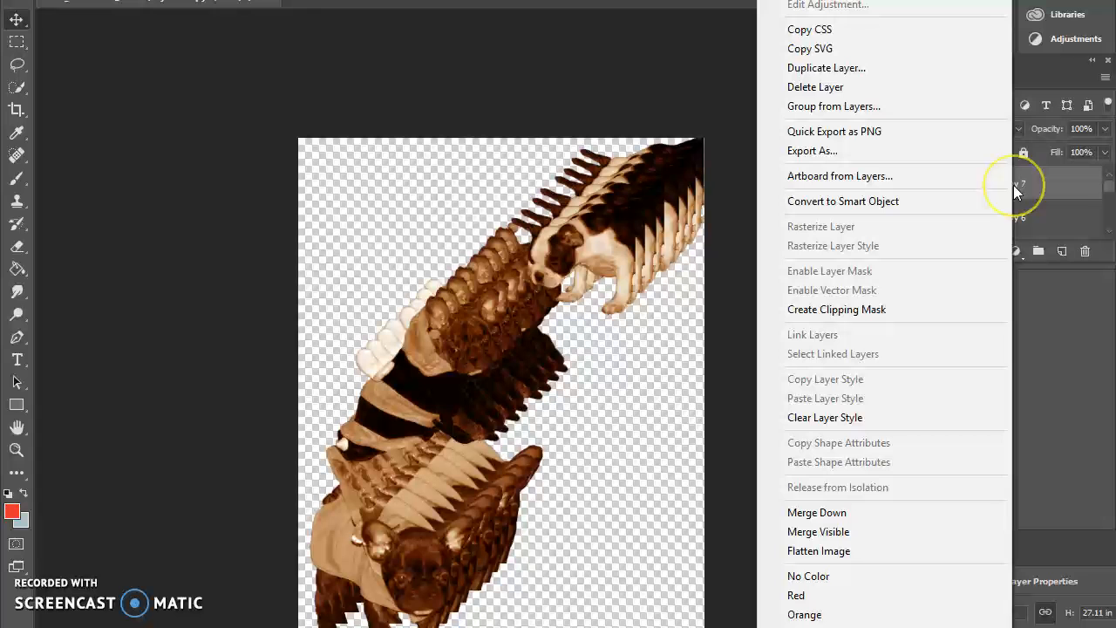
left_click(900, 73)
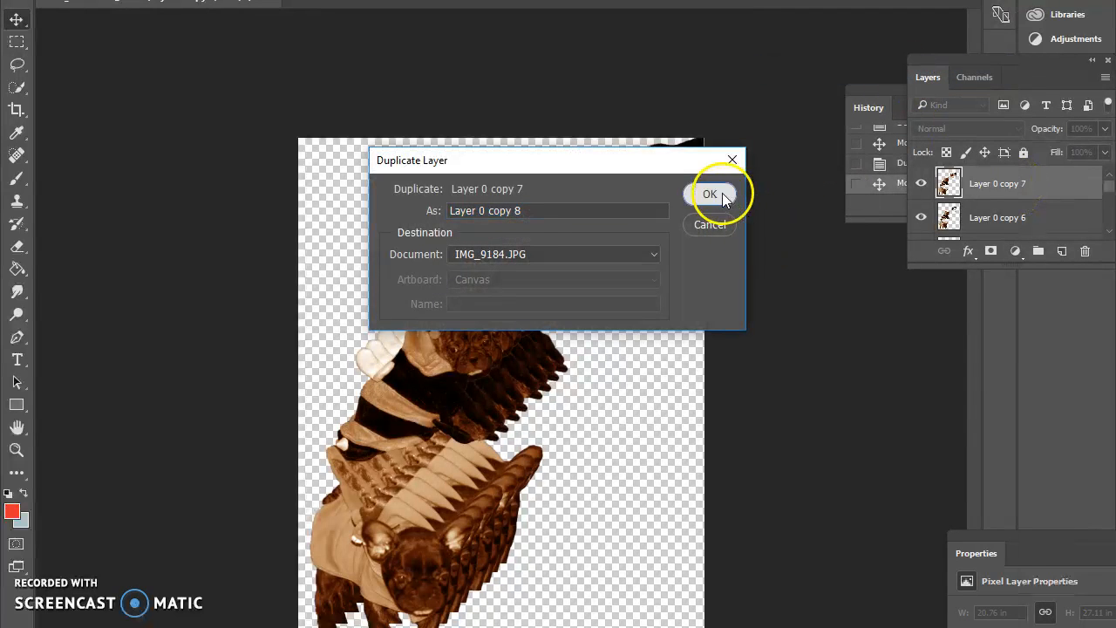
left_click(709, 194)
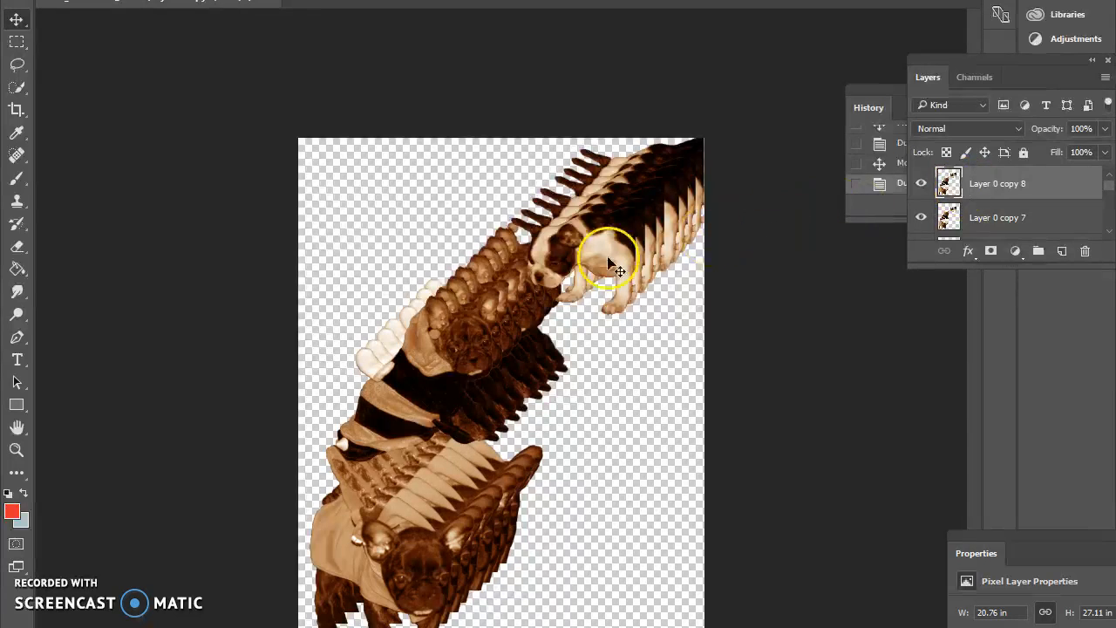
mouse_move(593, 254)
left_mouse_down()
mouse_move(594, 265)
mouse_move(580, 256)
left_mouse_up()
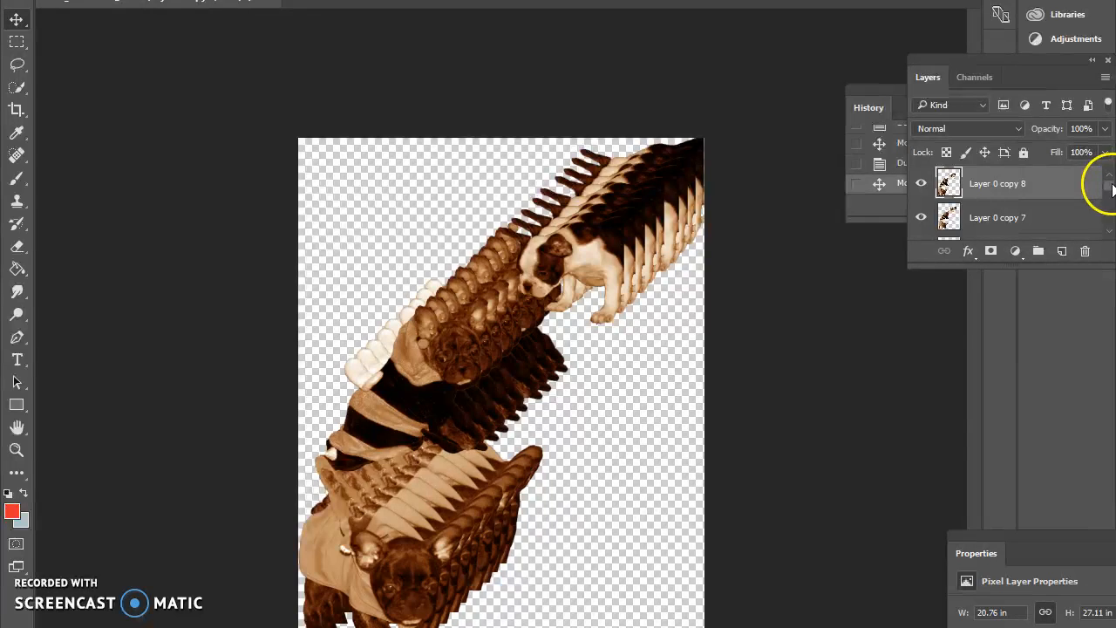
- Add a new empty layer directly above Layer 0, near the end of the layer stack
left_click_drag(1109, 186, 1110, 228)
left_click(1098, 236)
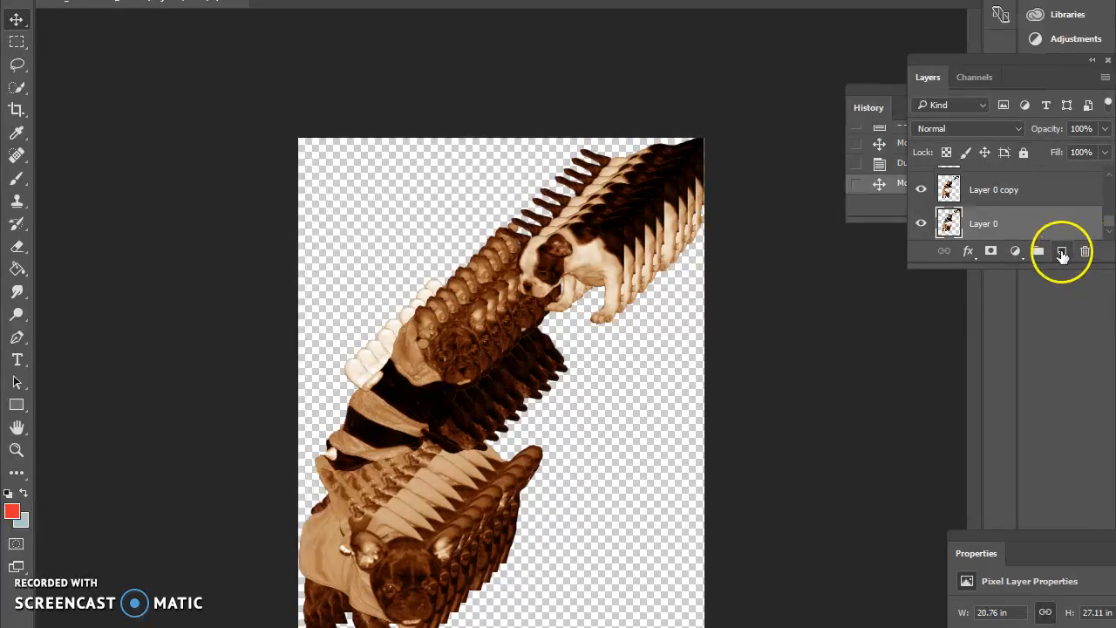
left_click(1062, 253)
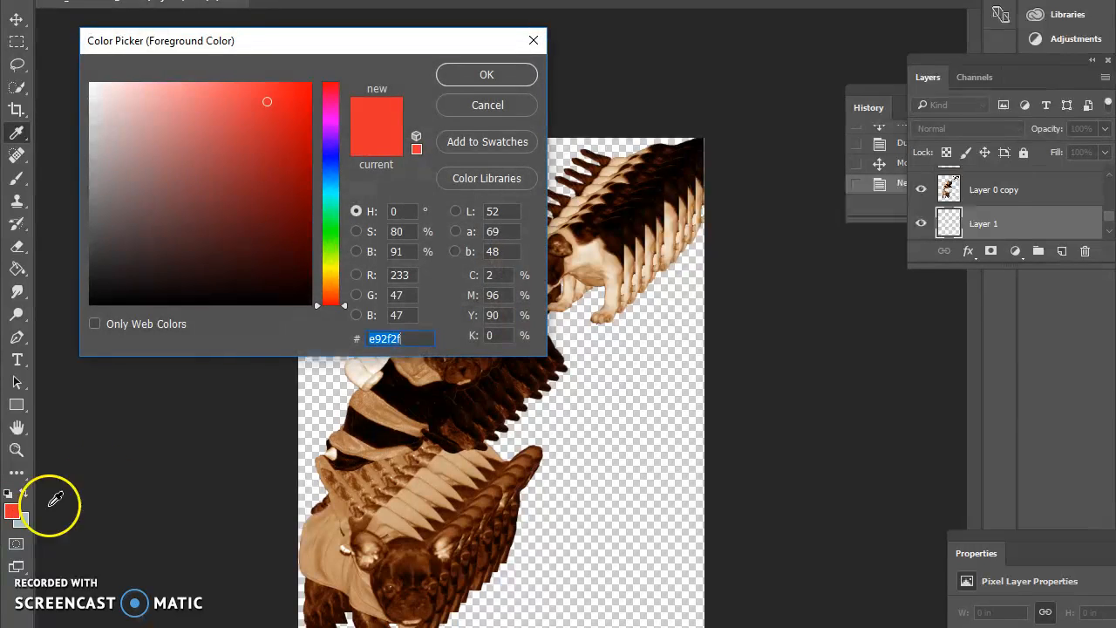
- Set the foreground color to golden yellow fac112 and fill the new empty Layer 1 with it using the Paint Bucket
left_click(323, 279)
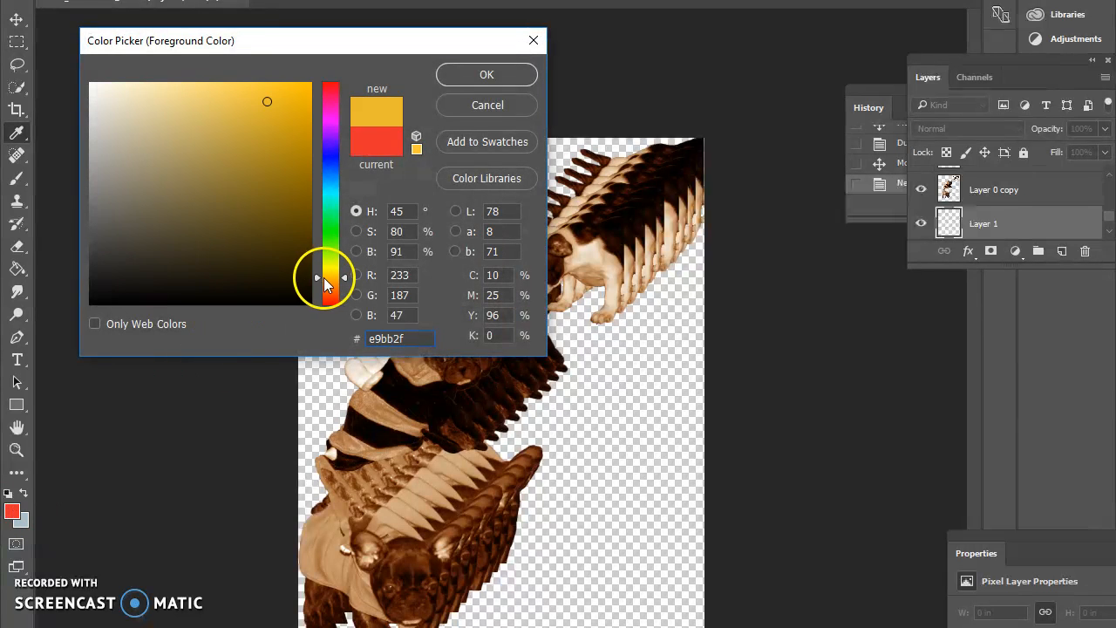
left_click(296, 88)
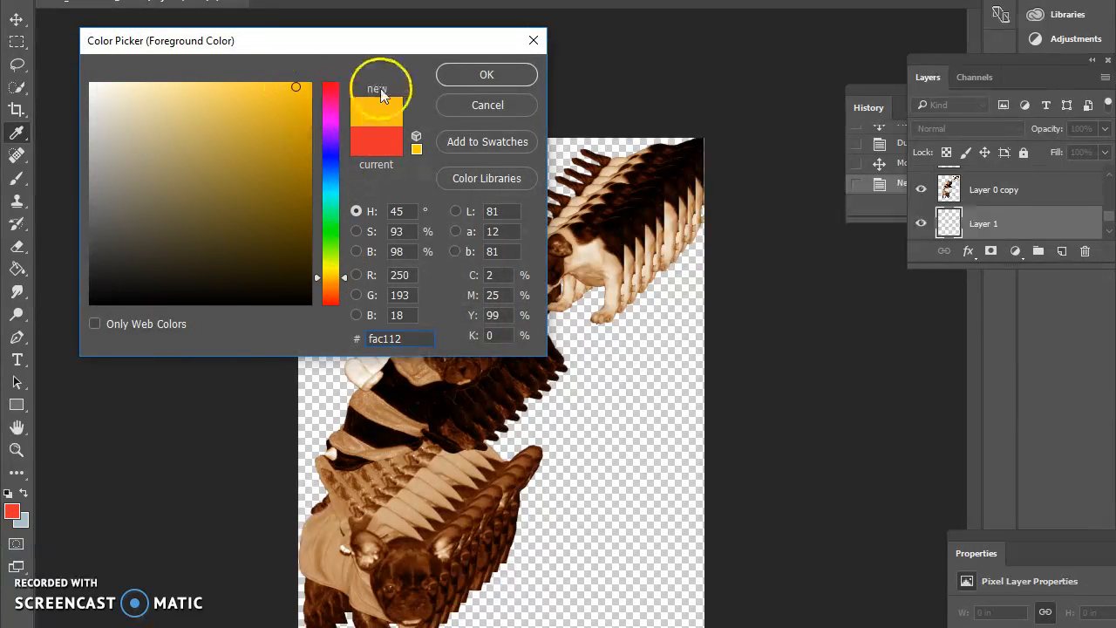
left_click(472, 74)
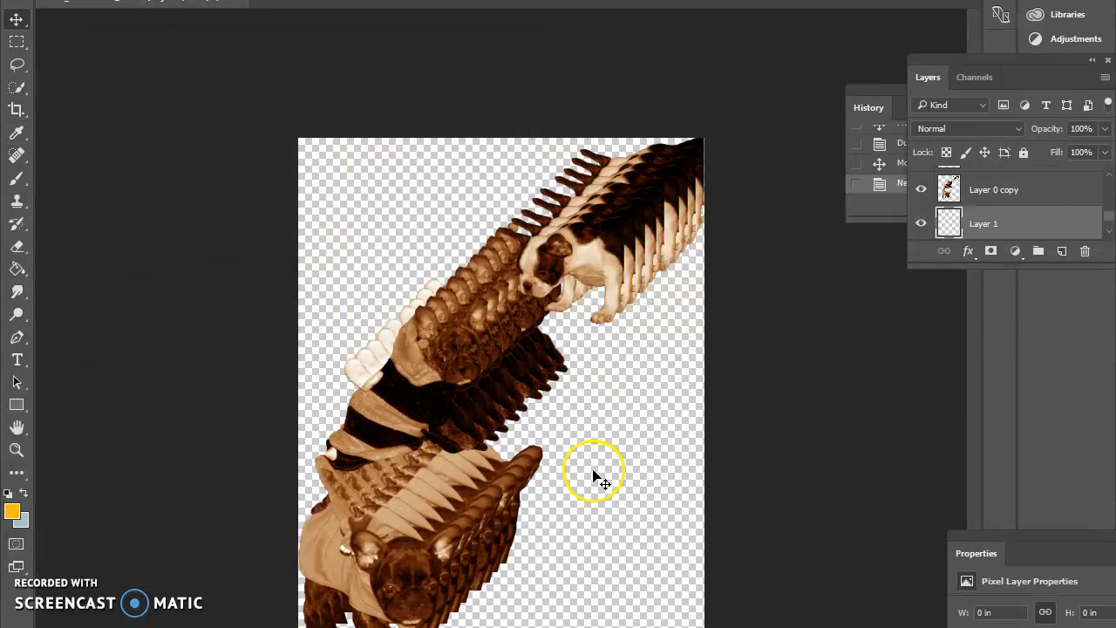
left_click(18, 268)
left_click(605, 534)
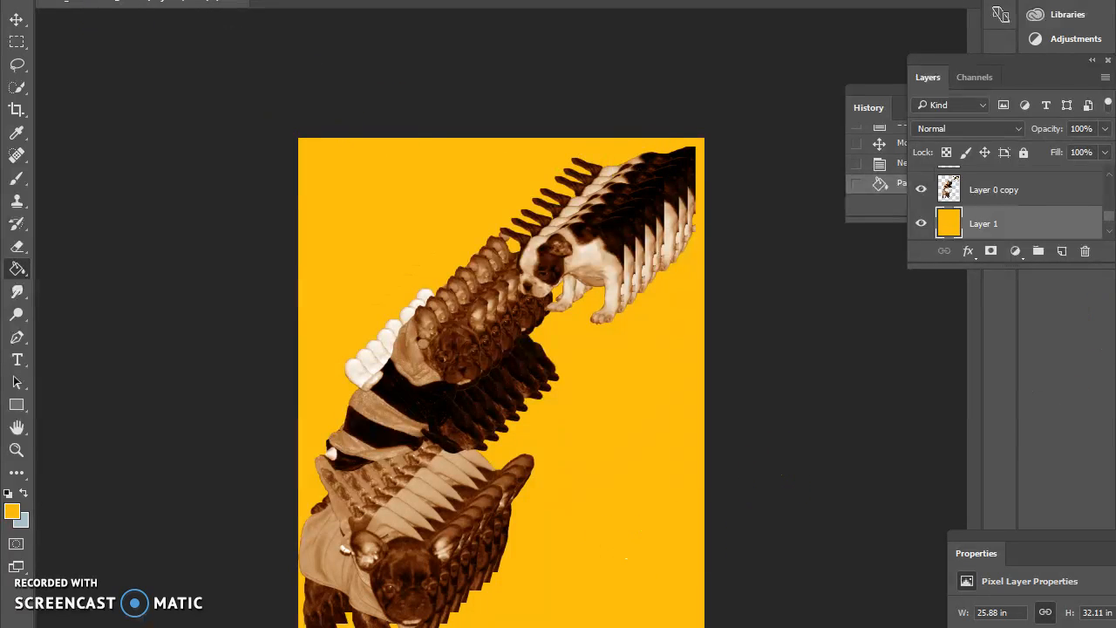
- Apply a Hue/Saturation adjustment to the yellow background layer with Saturation -51 and Lightness -33
left_click(111, 0)
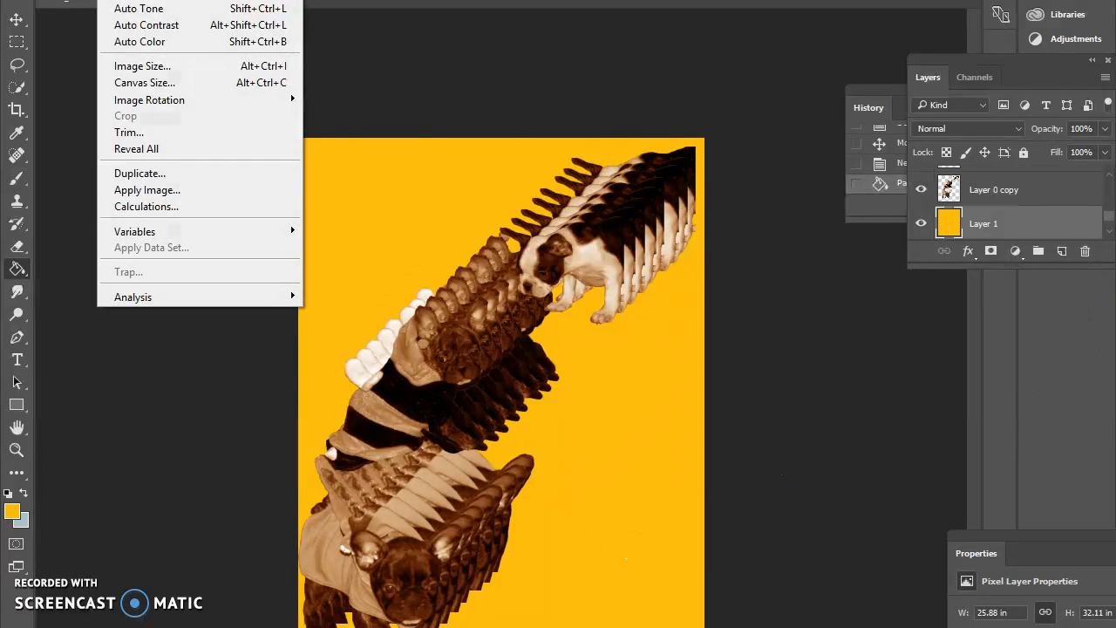
mouse_move(209, 0)
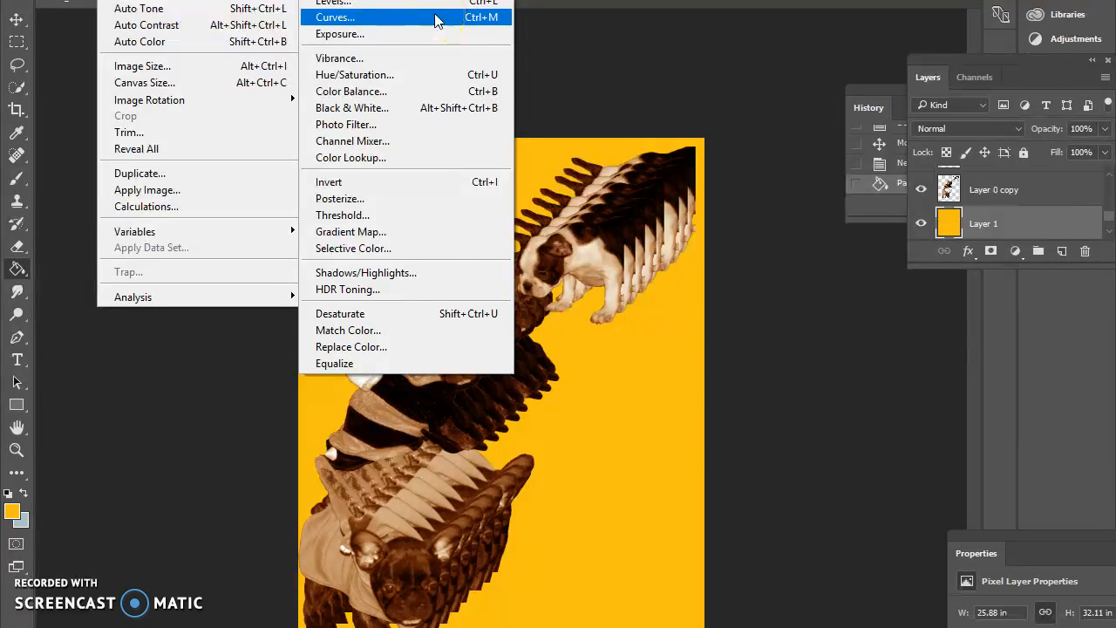
left_click(441, 75)
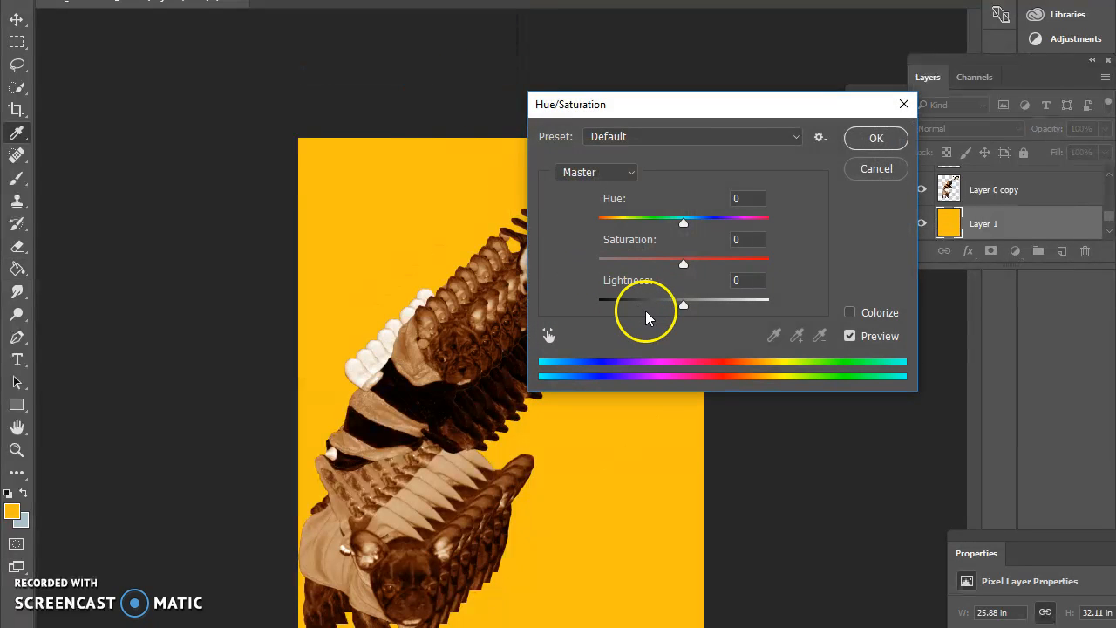
left_click_drag(683, 305, 656, 316)
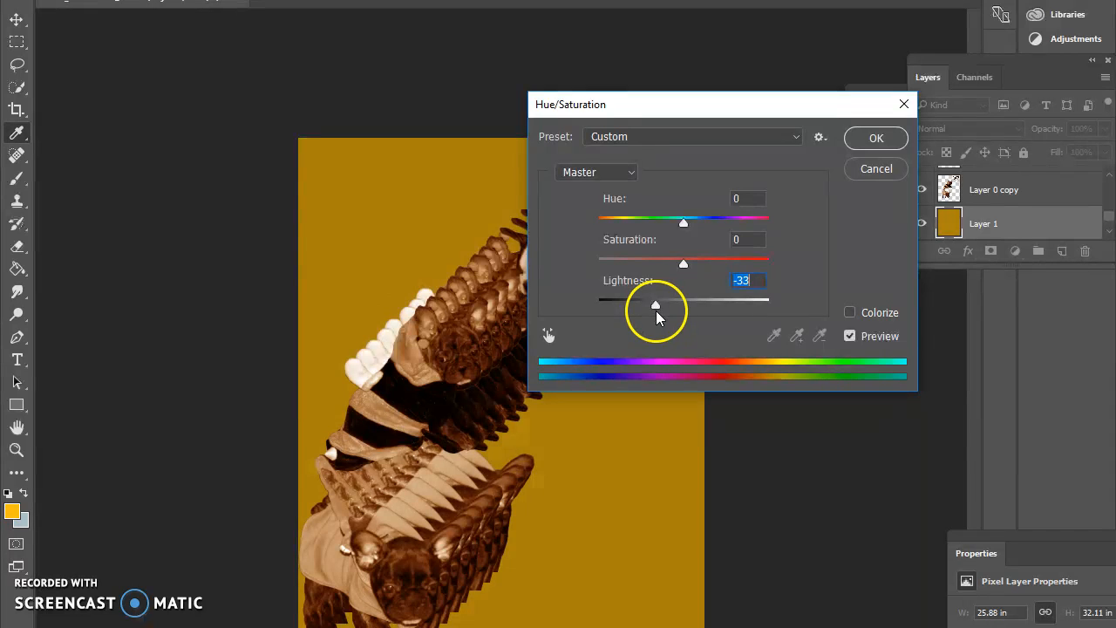
left_click_drag(683, 263, 646, 274)
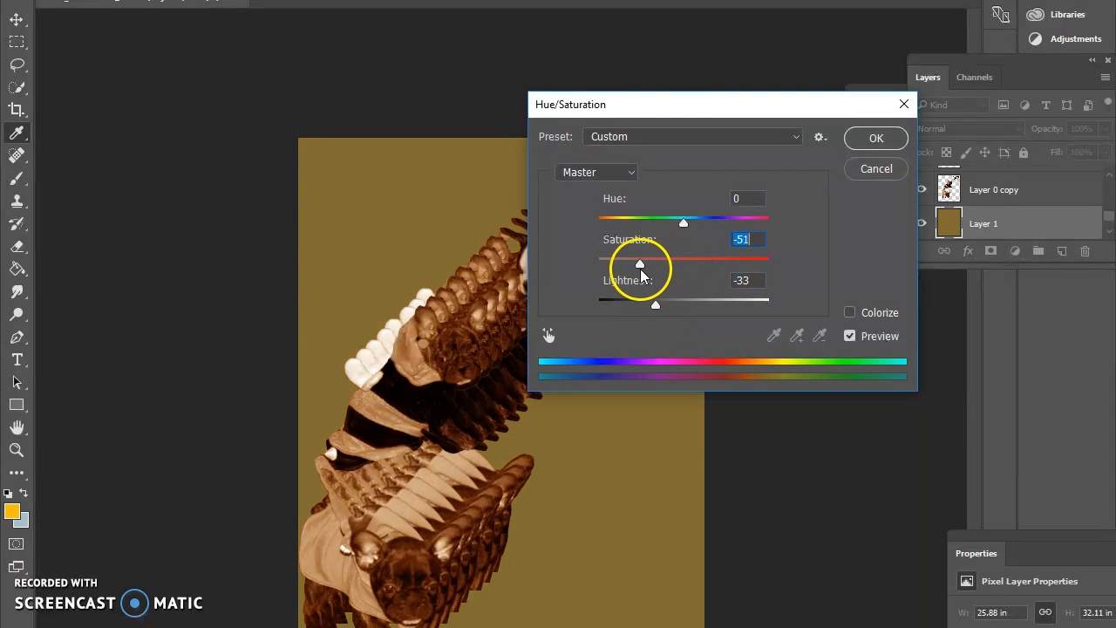
left_click_drag(665, 105, 829, 100)
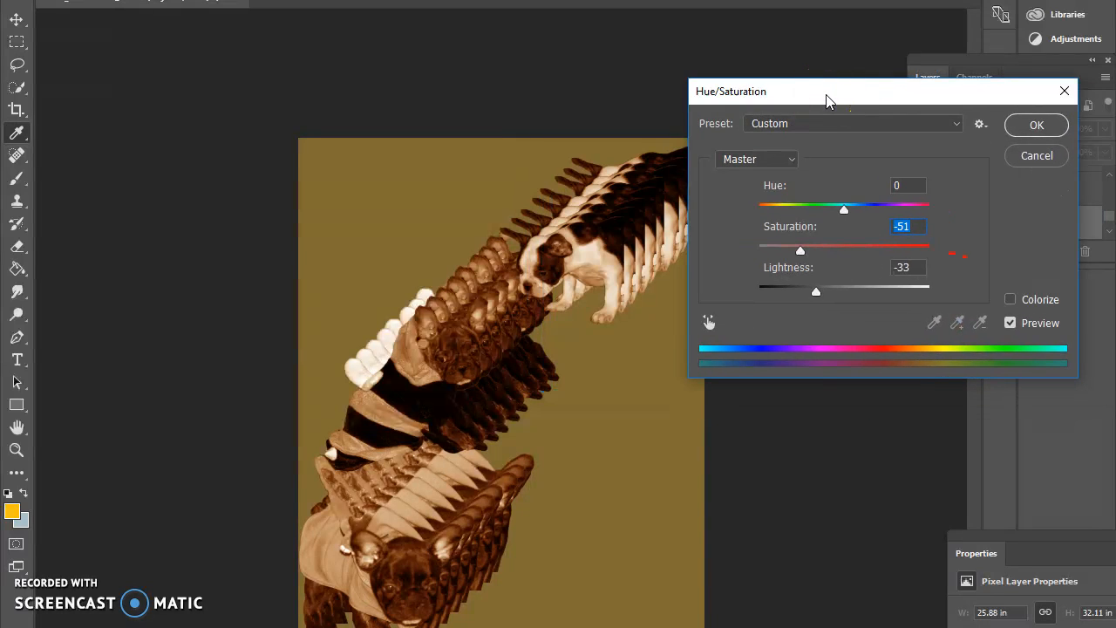
left_click_drag(829, 100, 872, 117)
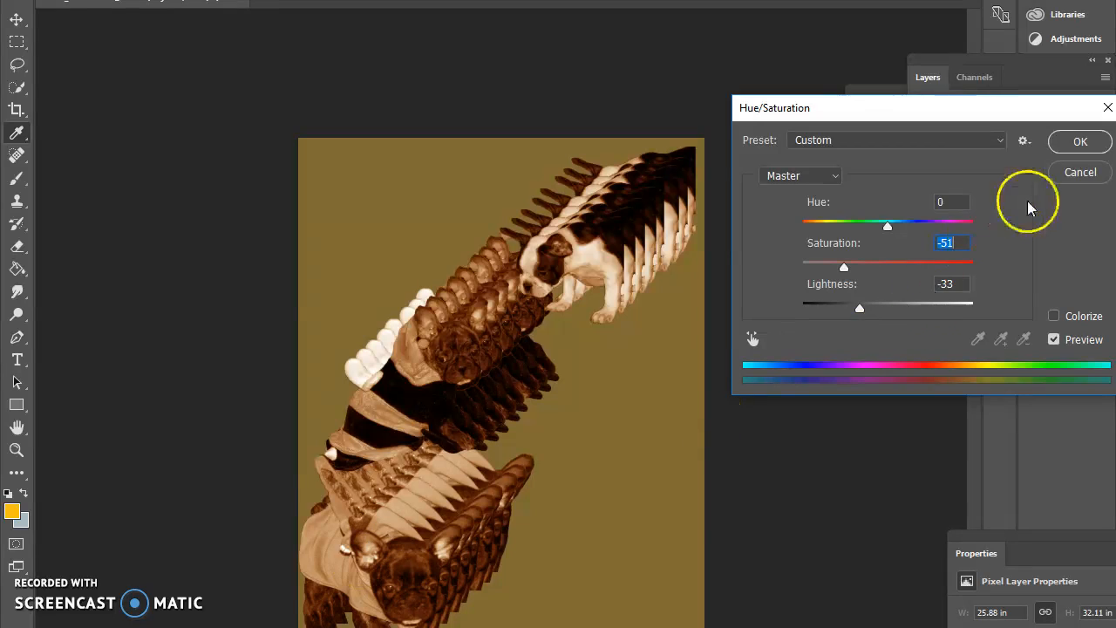
left_click(1079, 142)
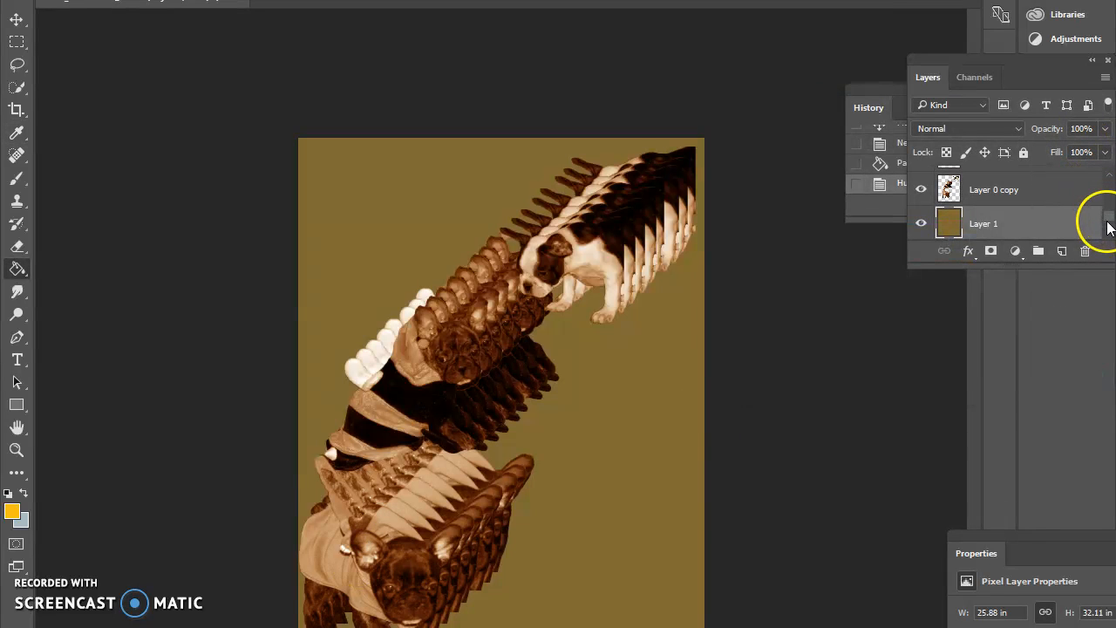
- Duplicate Layer 0 copy and place the duplicate beneath it in the layer stack
left_click(1055, 188)
right_click(1055, 189)
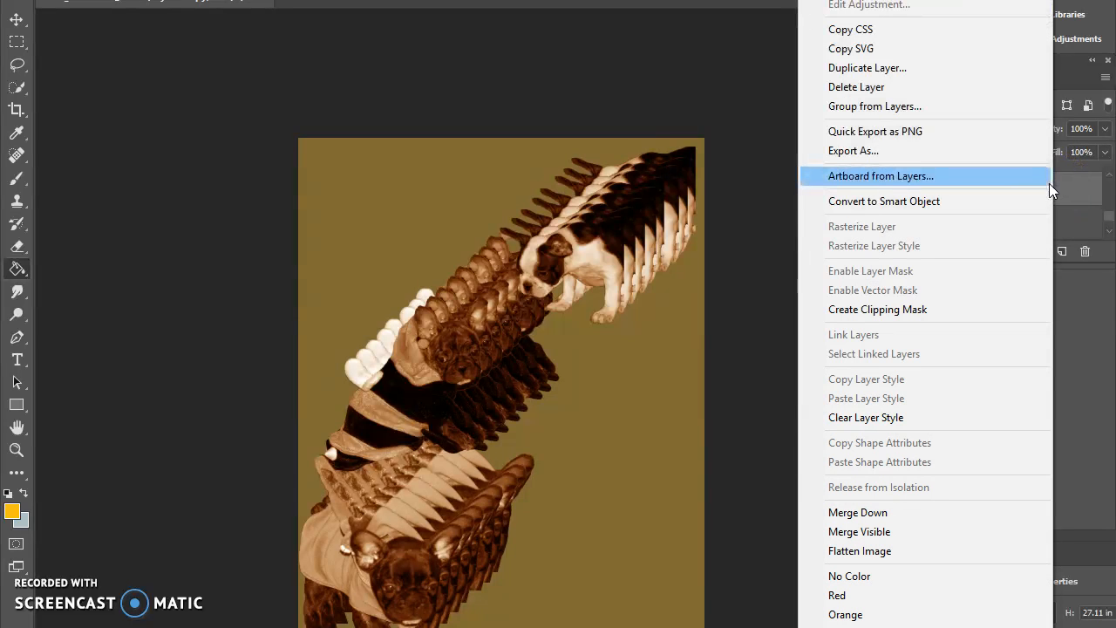
left_click(945, 74)
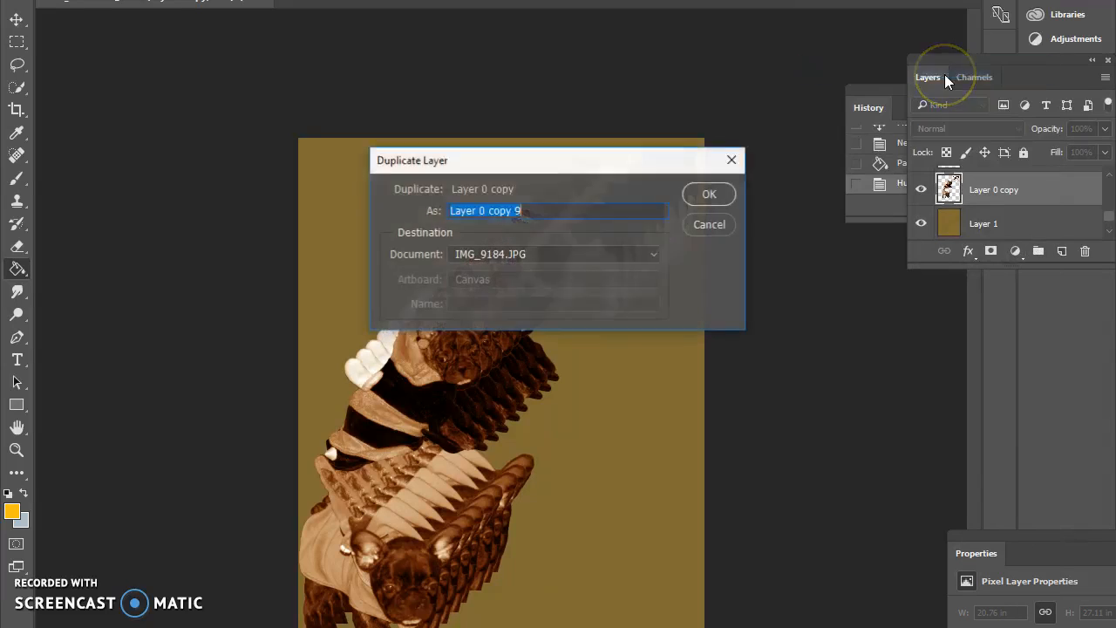
left_click(711, 190)
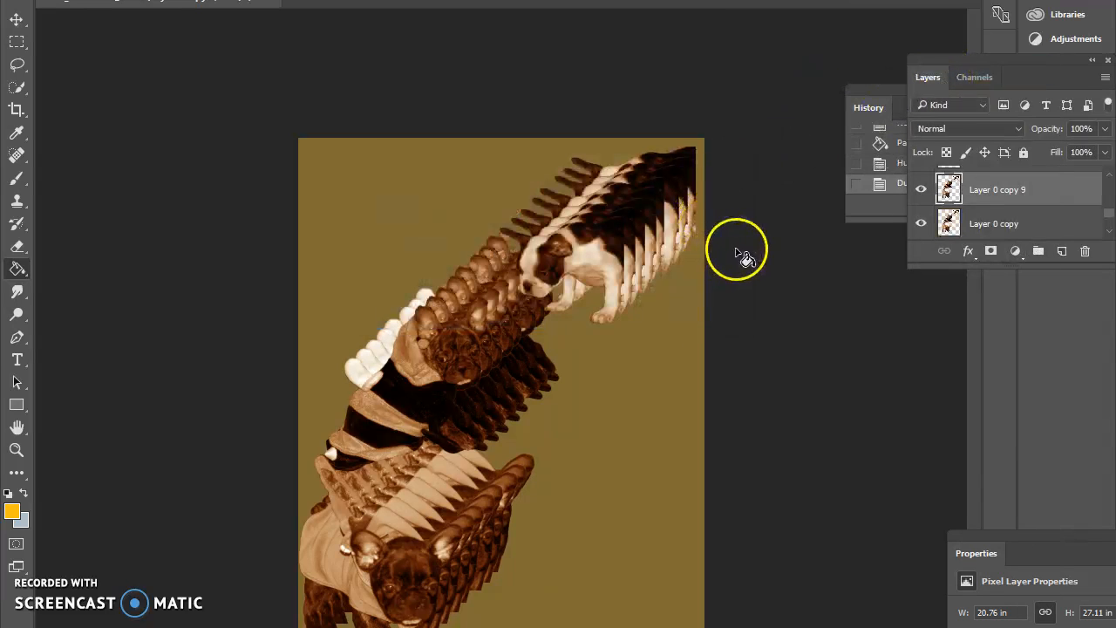
left_click_drag(1041, 200, 1038, 234)
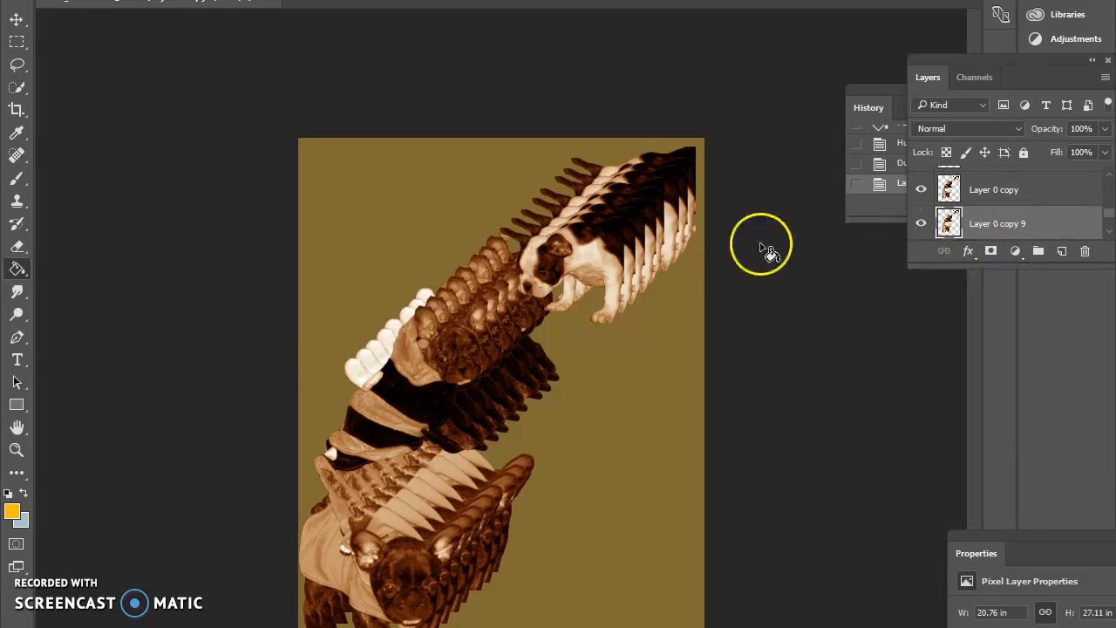
- Move Layer 0 copy 2 up and right toward the canvas's upper-right corner with the Move tool
key("v")
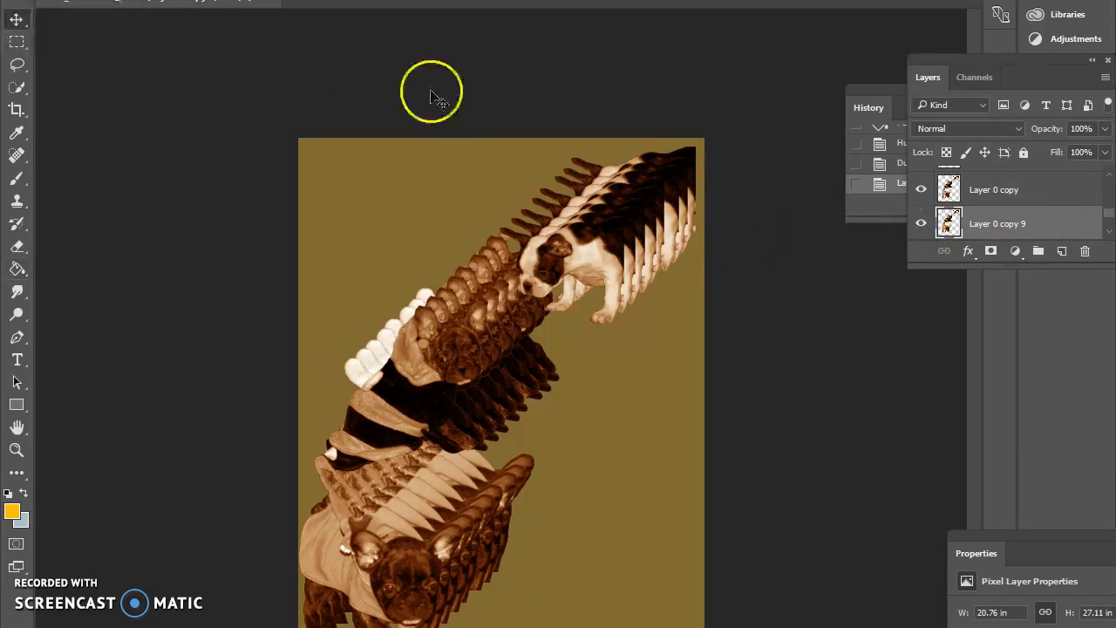
left_click(690, 170)
left_click_drag(689, 168, 702, 149)
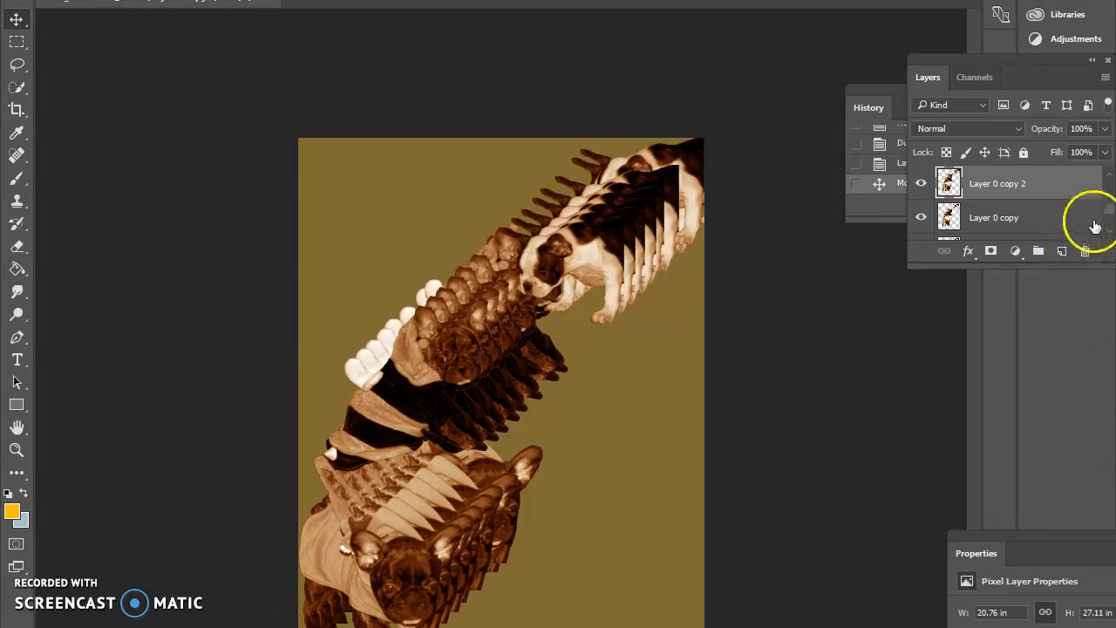
- Move Layer 0 above the colored background Layer 1 and reduce its opacity to 38%
scroll(1108, 229, "down", 3)
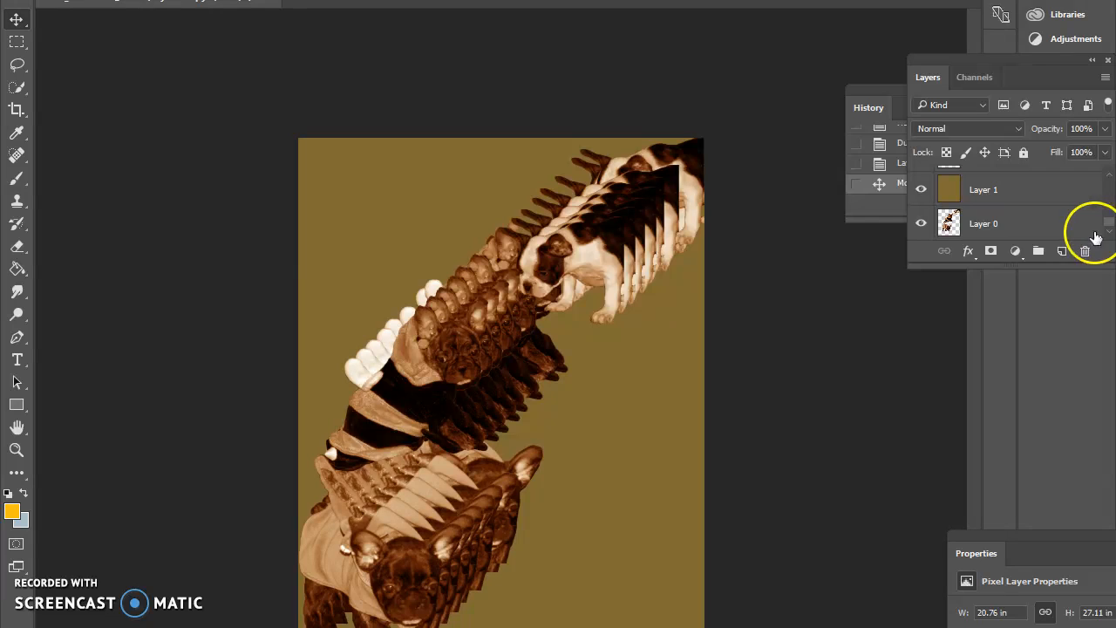
left_click_drag(1072, 236, 1072, 190)
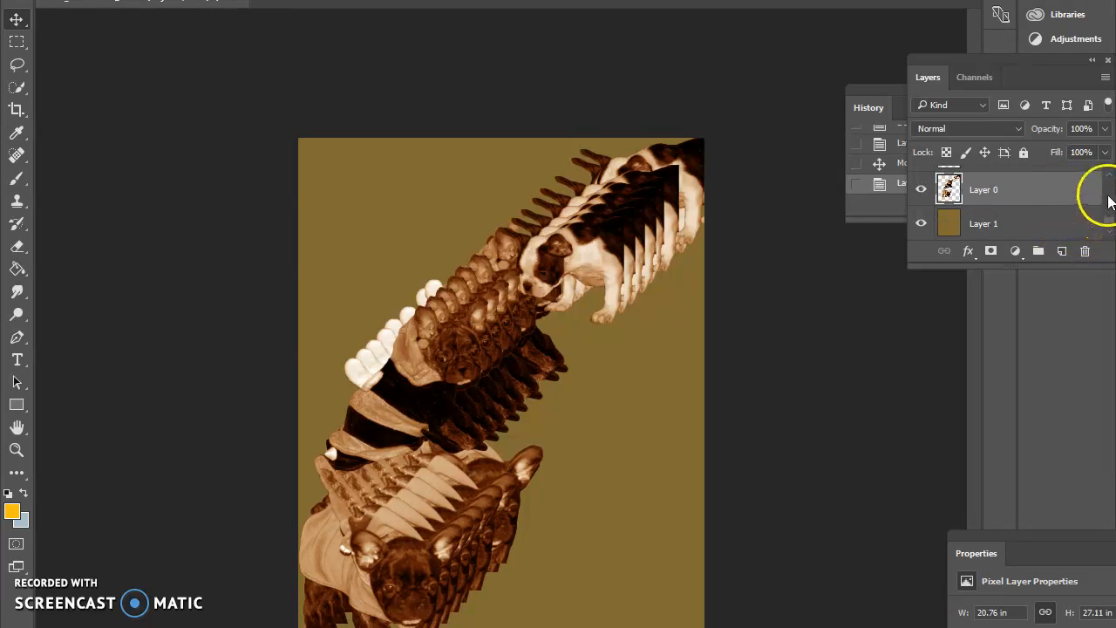
left_click(1106, 129)
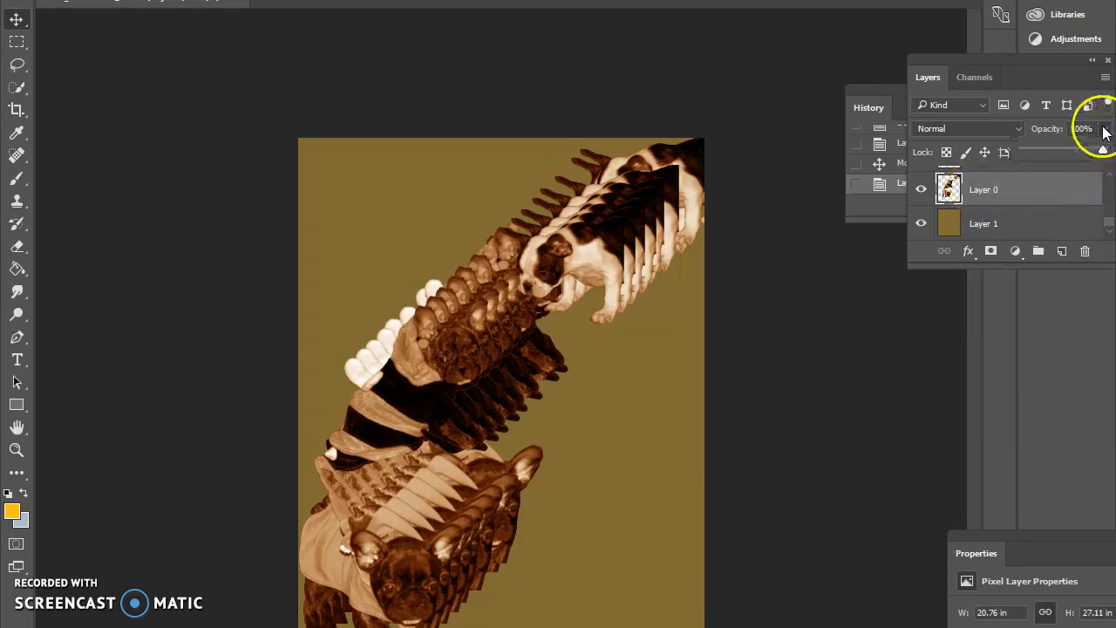
left_click_drag(1053, 154, 1054, 154)
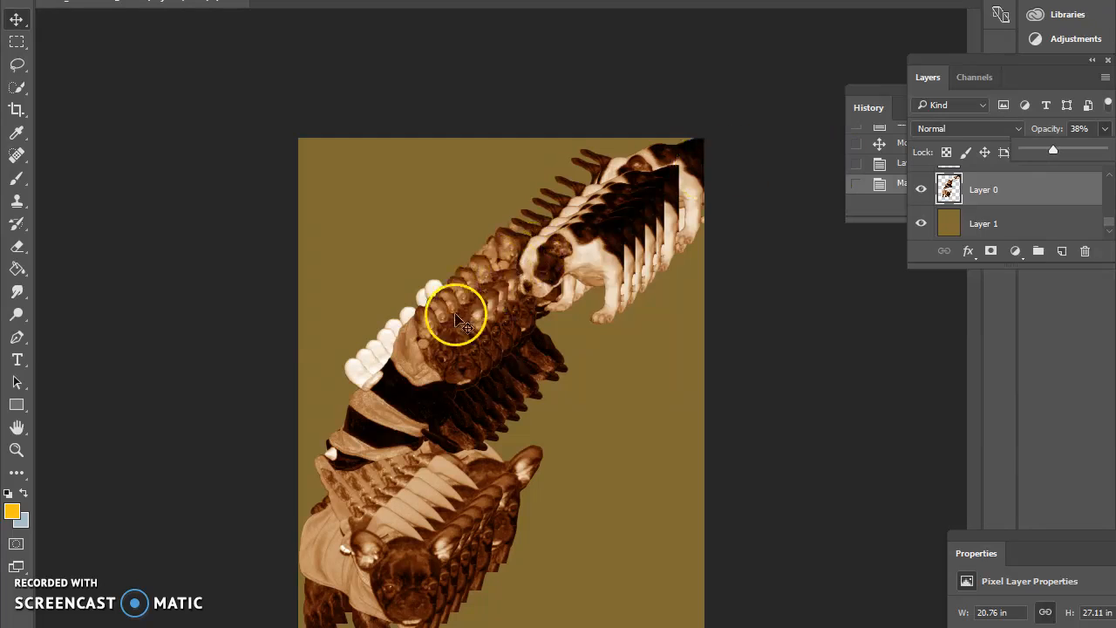